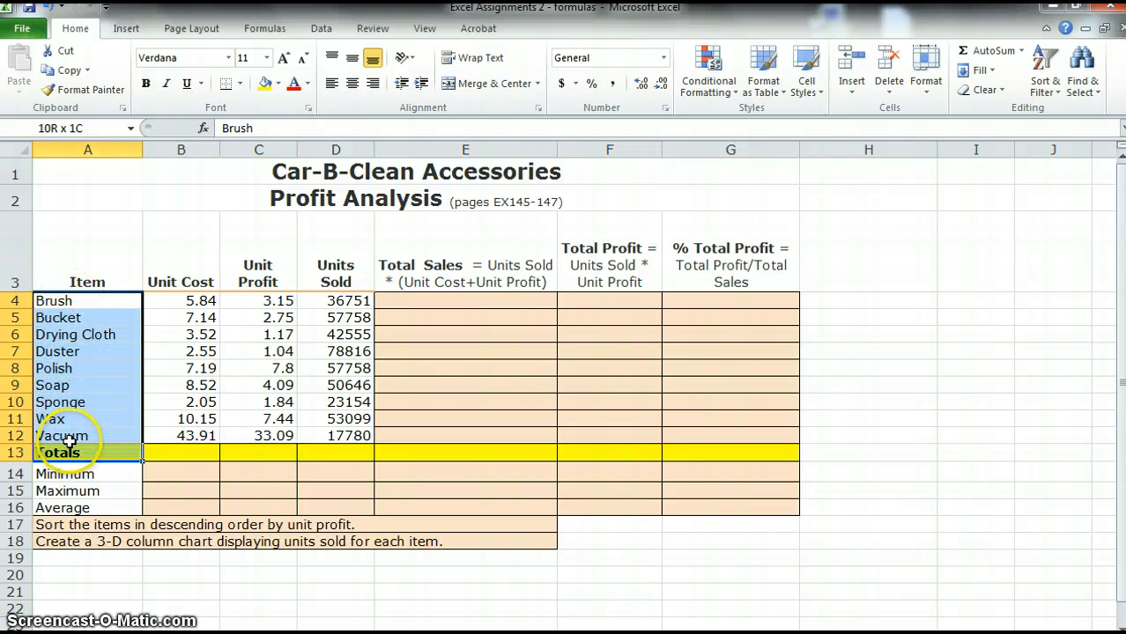
Review the item, unit cost, unit profit and units sold data and the formula headings of the empty columns
left_click(75, 301)
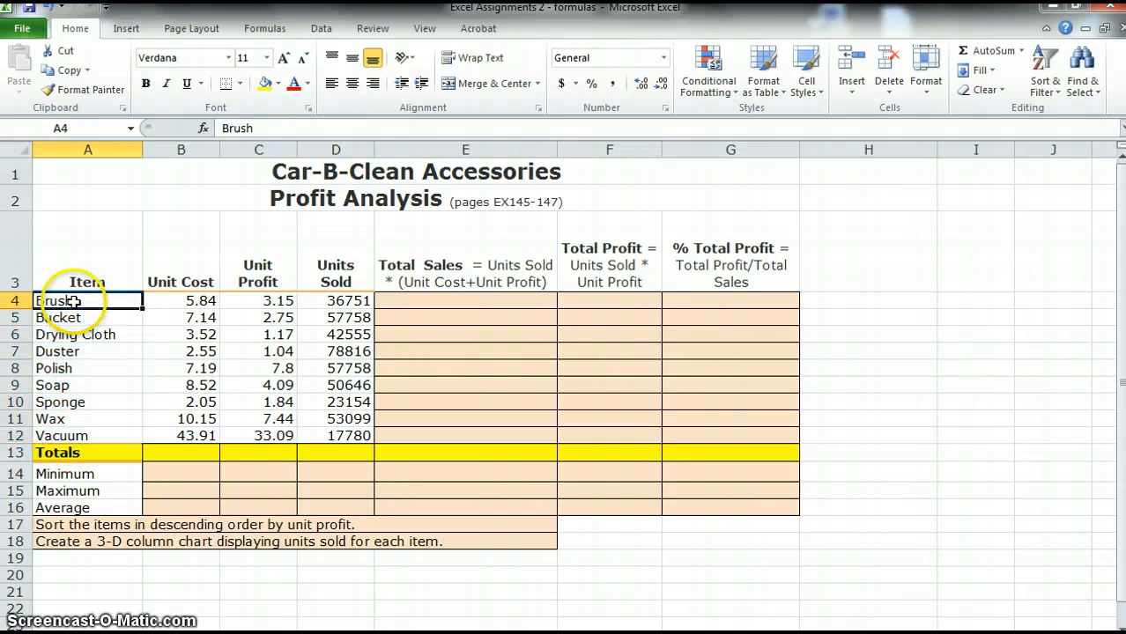
left_click(180, 300)
left_click_drag(176, 261, 159, 437)
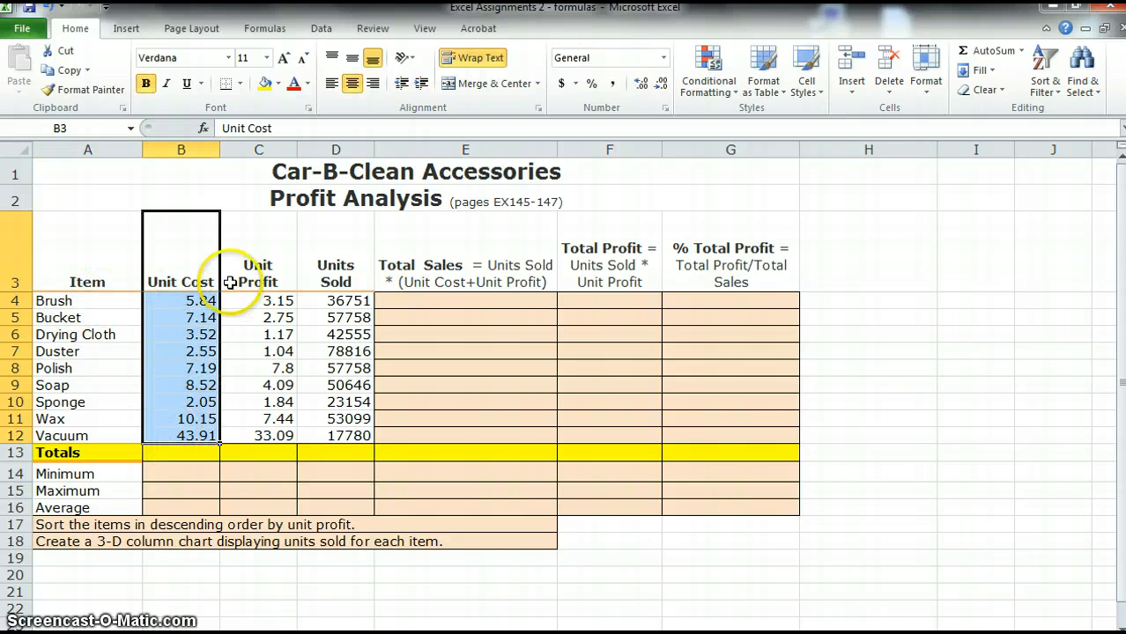
left_click(276, 299)
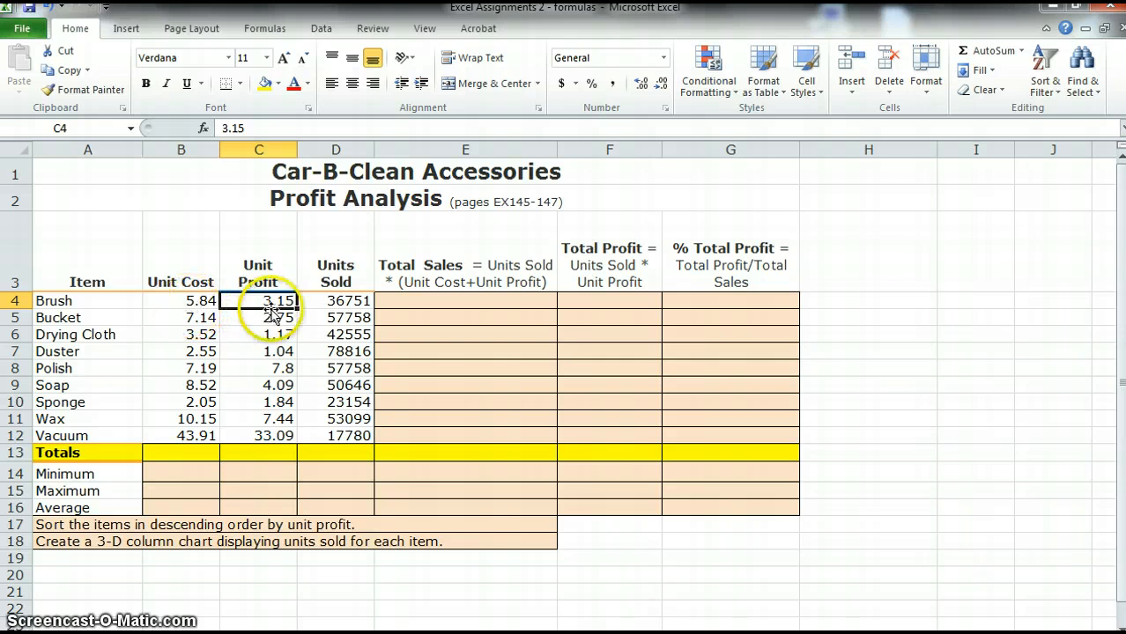
left_click(267, 266)
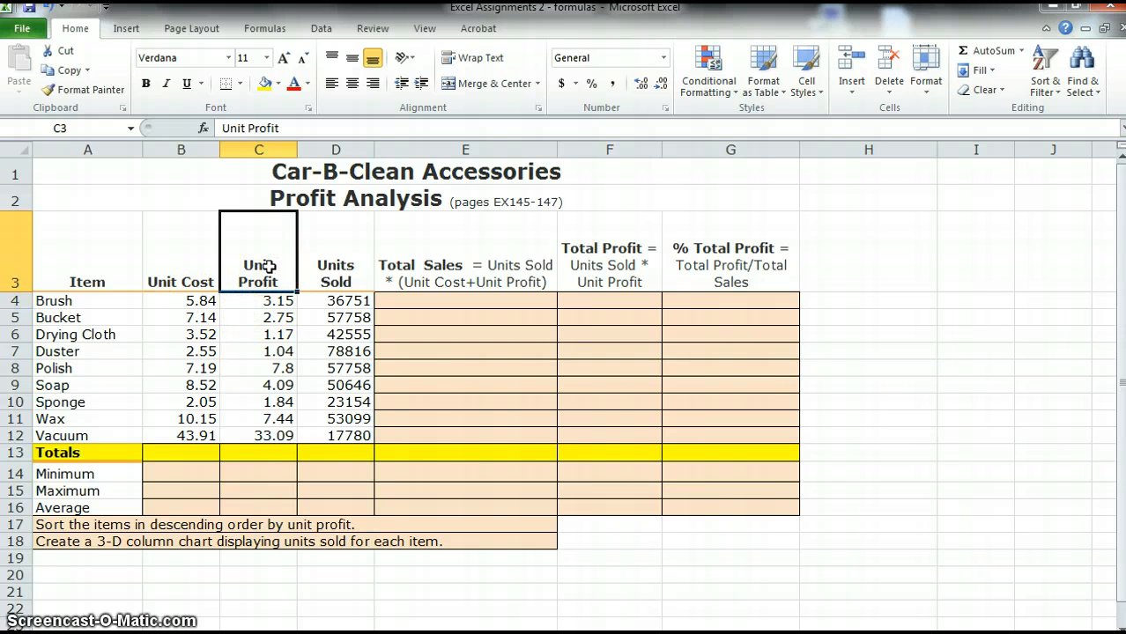
left_click(274, 302)
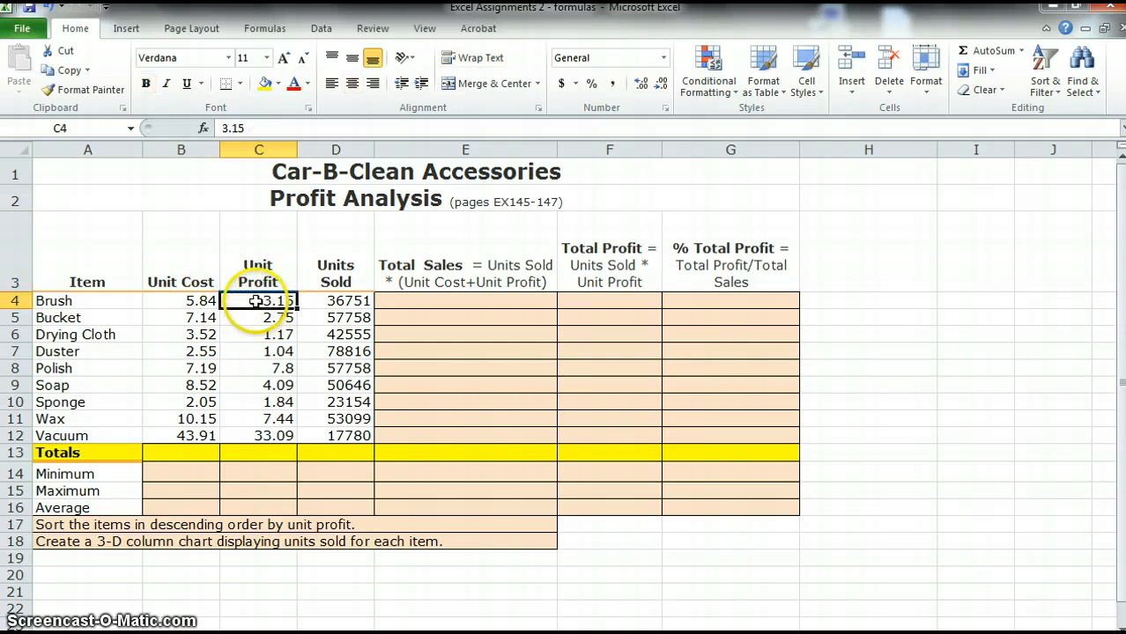
left_click(53, 301)
left_click(185, 301)
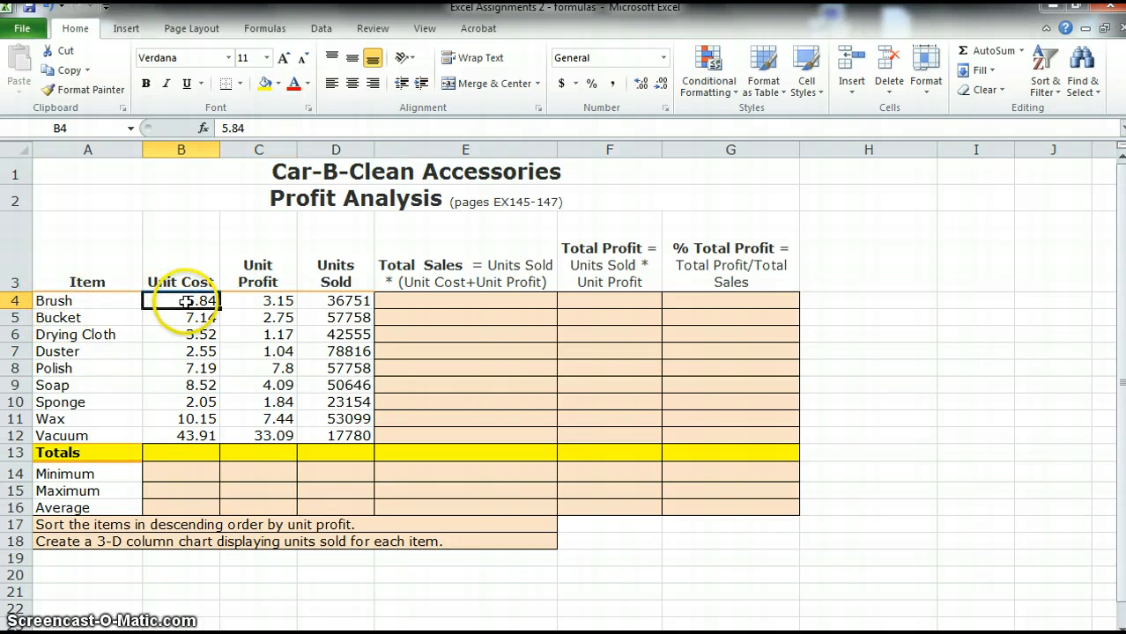
left_click(259, 302)
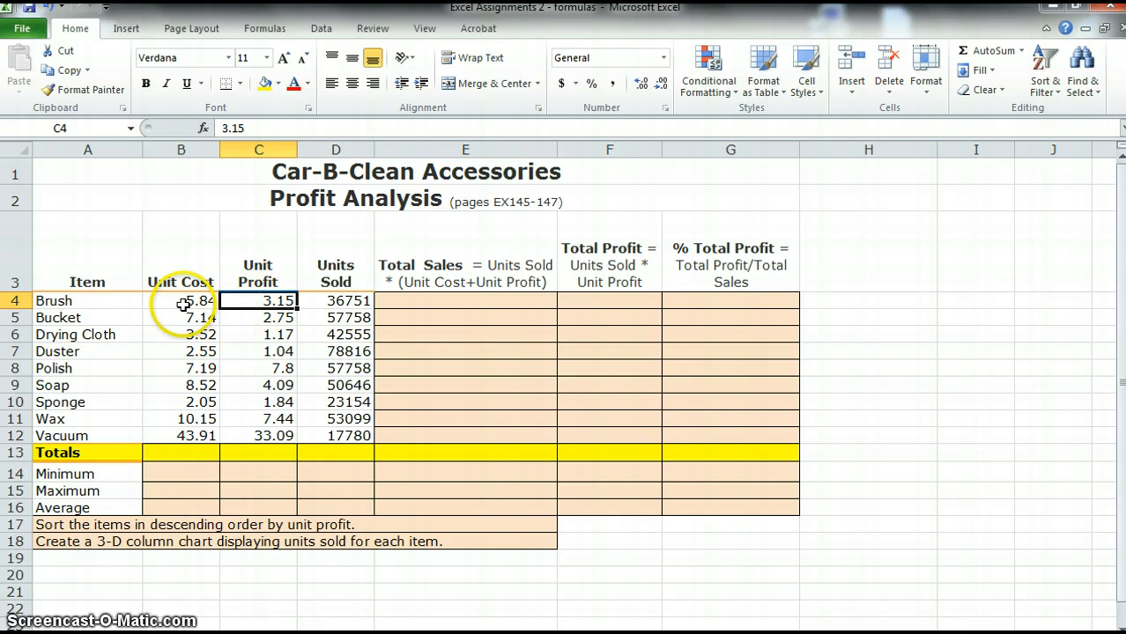
left_click_drag(181, 302, 344, 302)
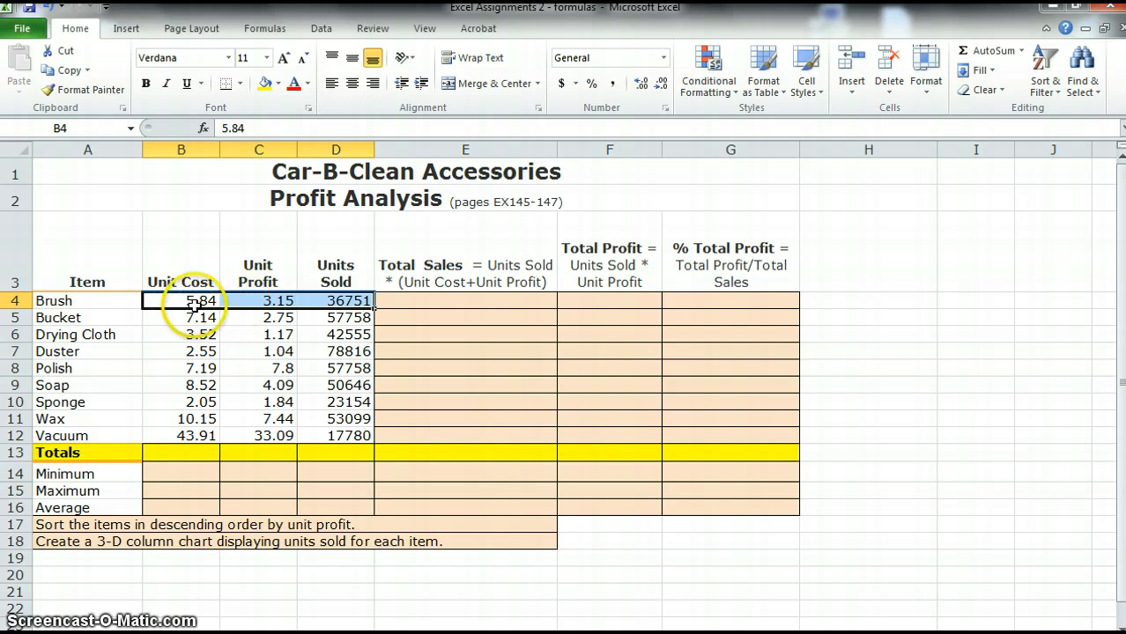
left_click(167, 301)
left_click_drag(168, 301, 259, 301)
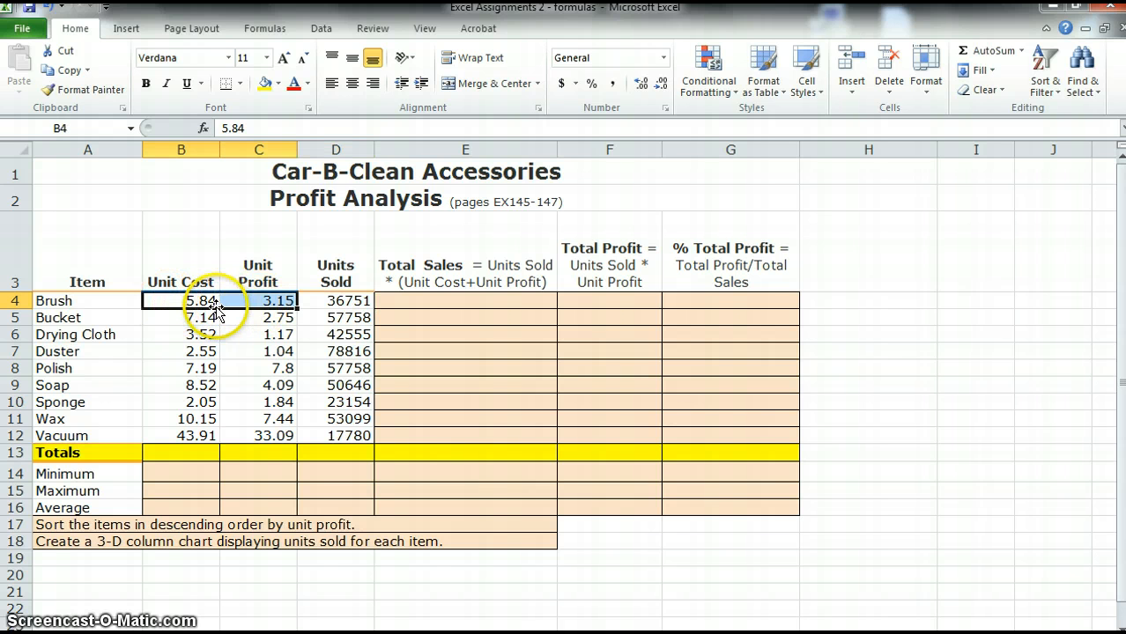
left_click(60, 301)
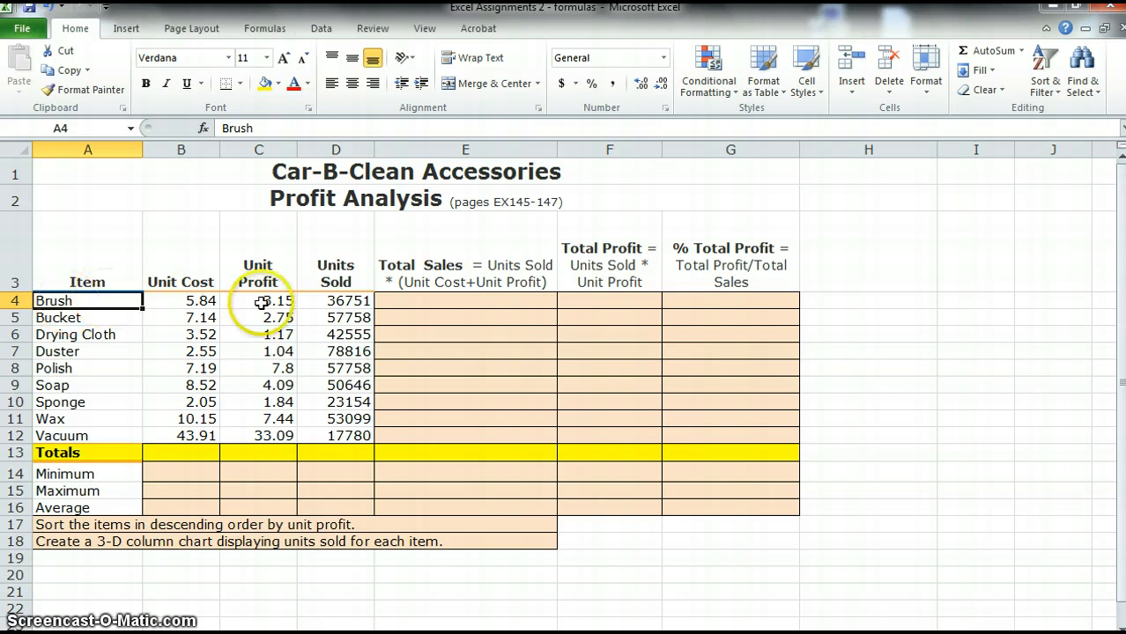
left_click(335, 302)
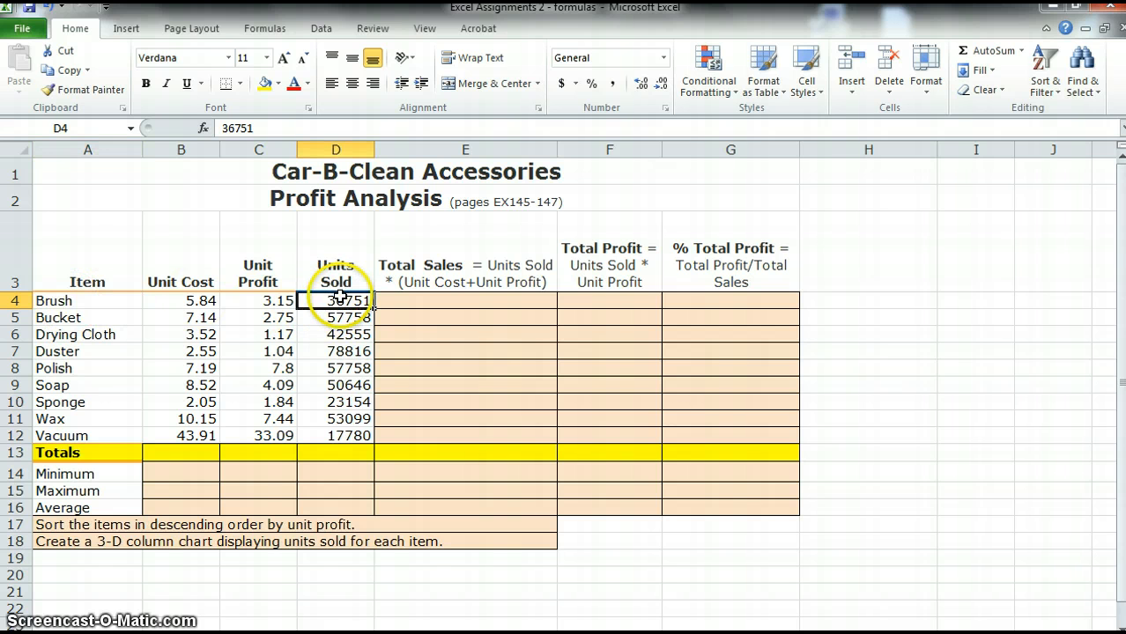
left_click(414, 304)
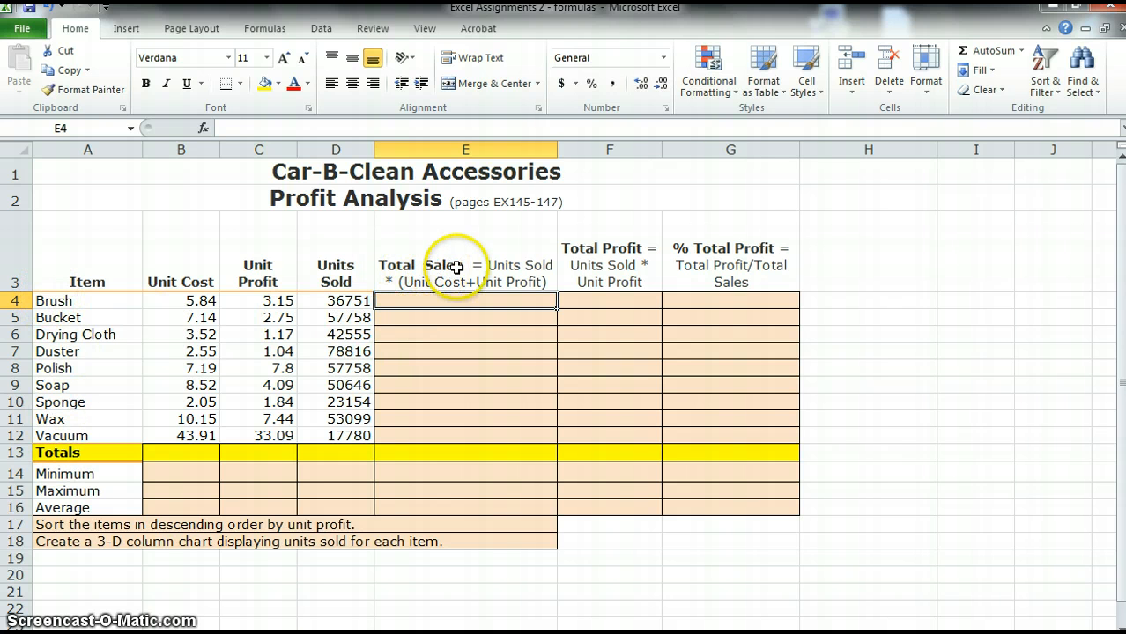
left_click(511, 276)
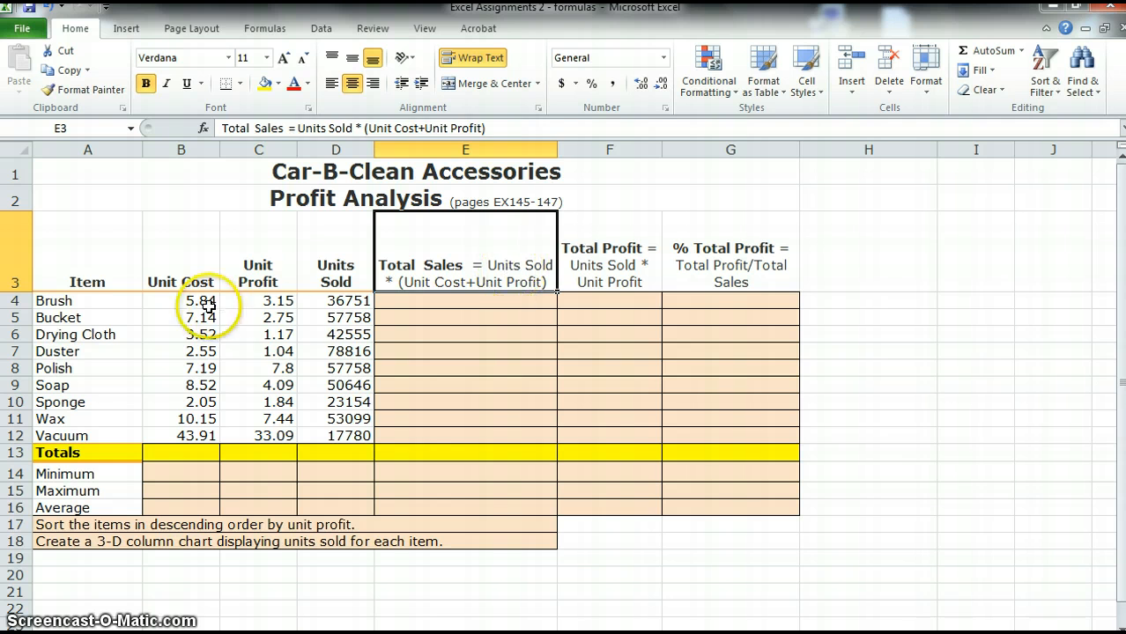
left_click(335, 303)
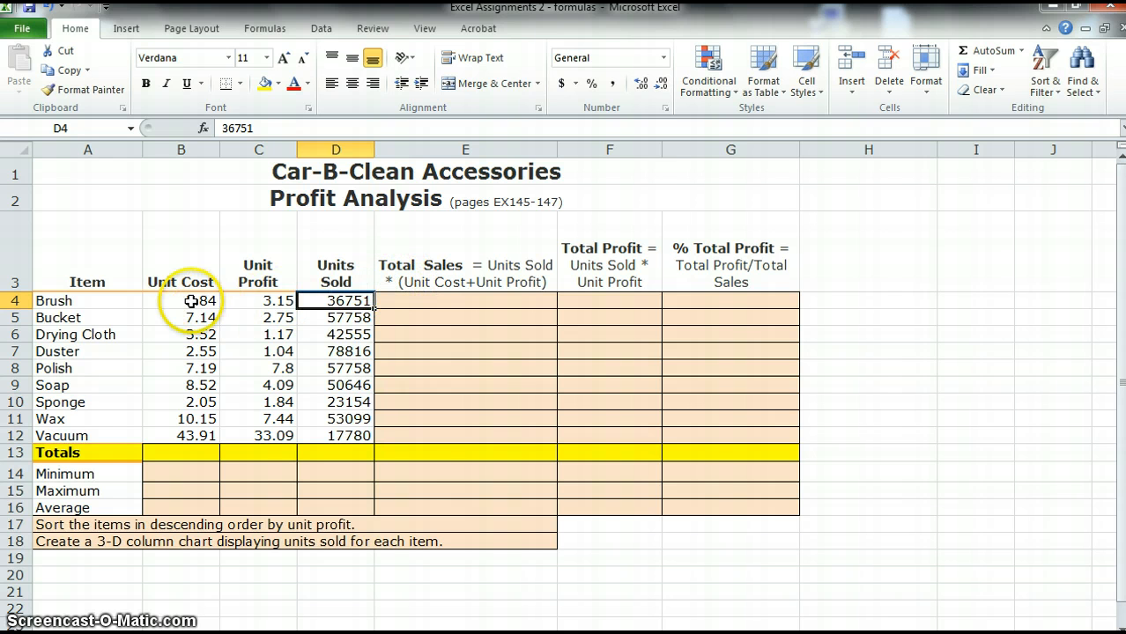
left_click_drag(168, 301, 260, 302)
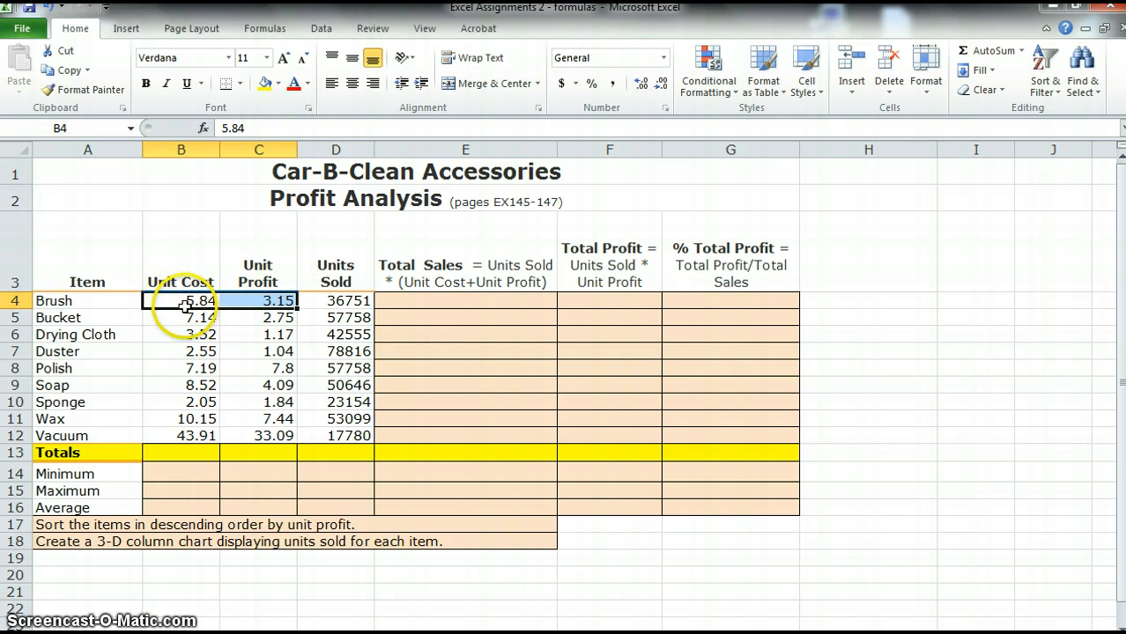
left_click(344, 301)
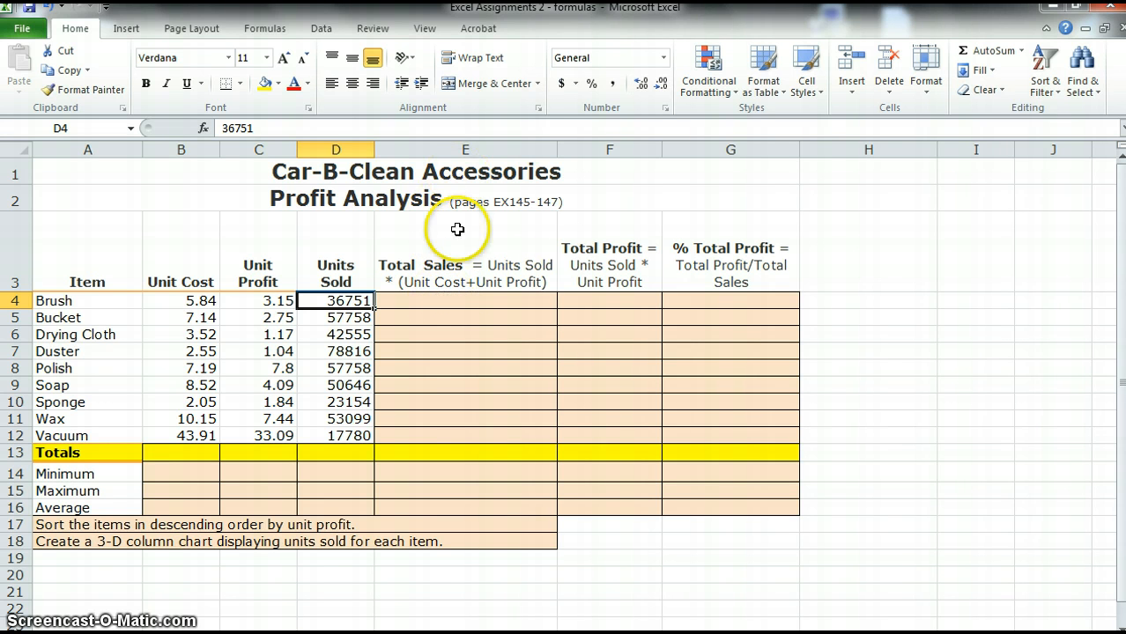
Enter the Total Sales formula =D4*(B4+C4) in E4 and fill it down through E12
left_click(435, 299)
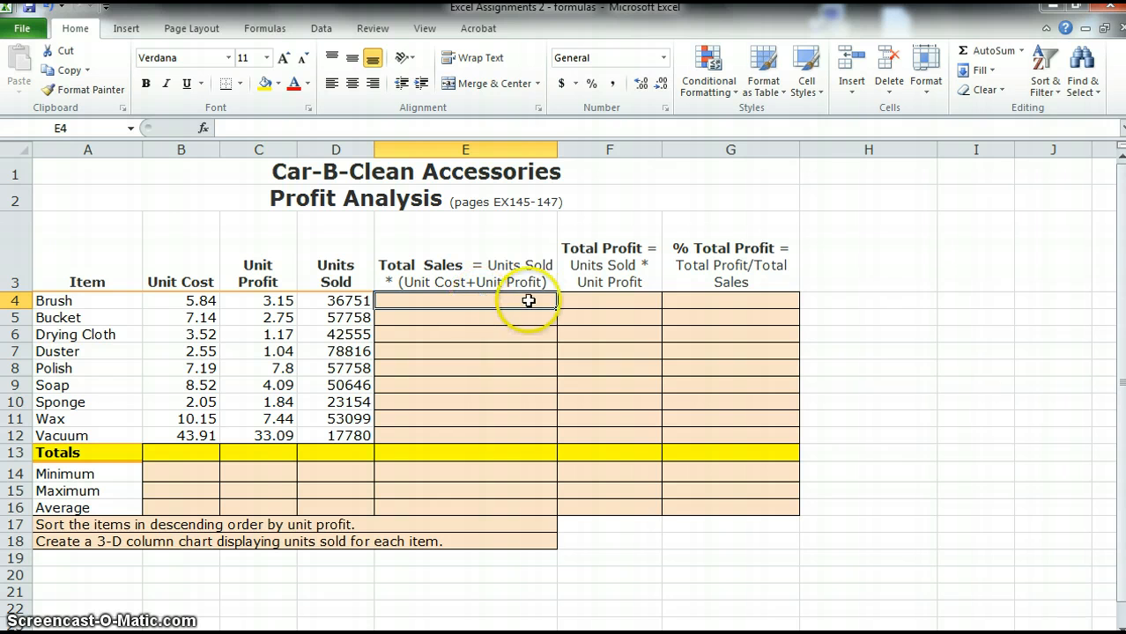
type("=")
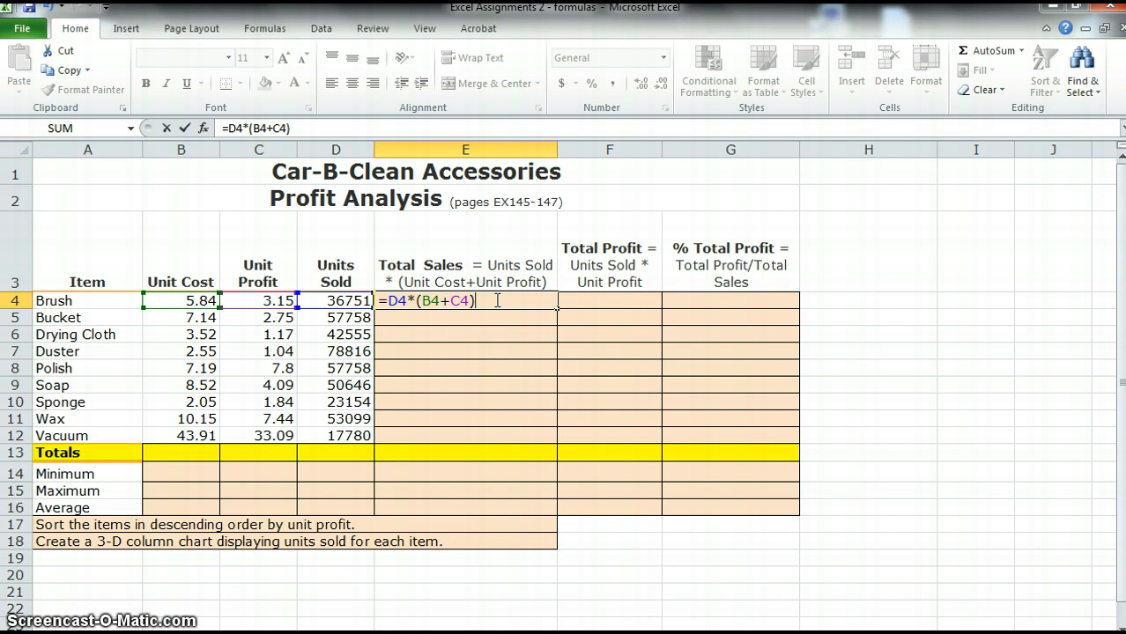
key("Return")
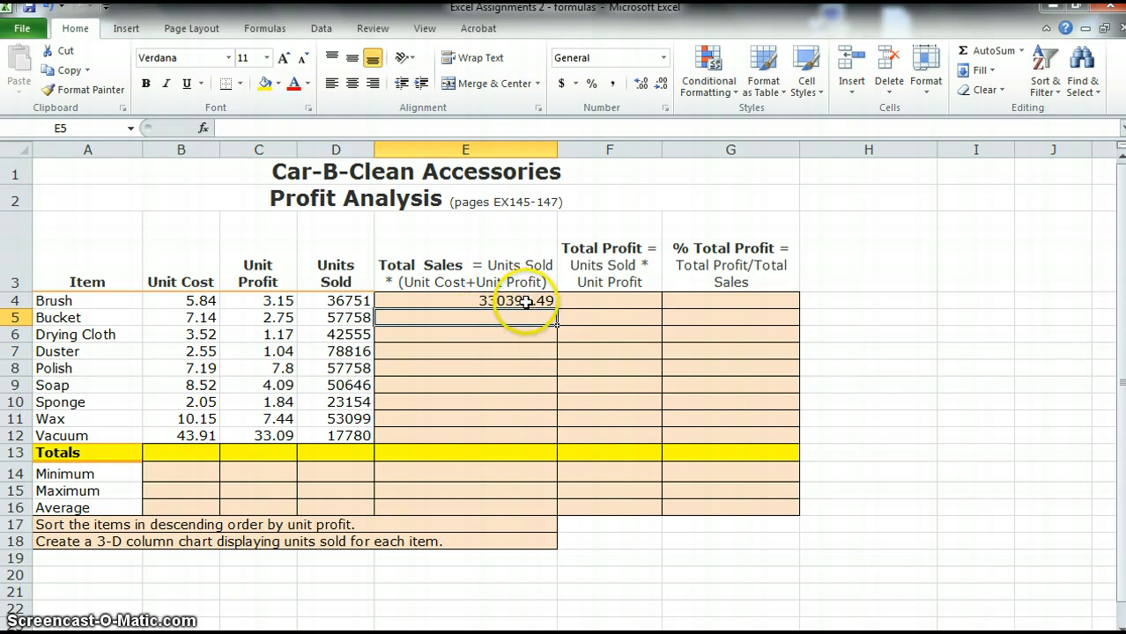
left_click(525, 302)
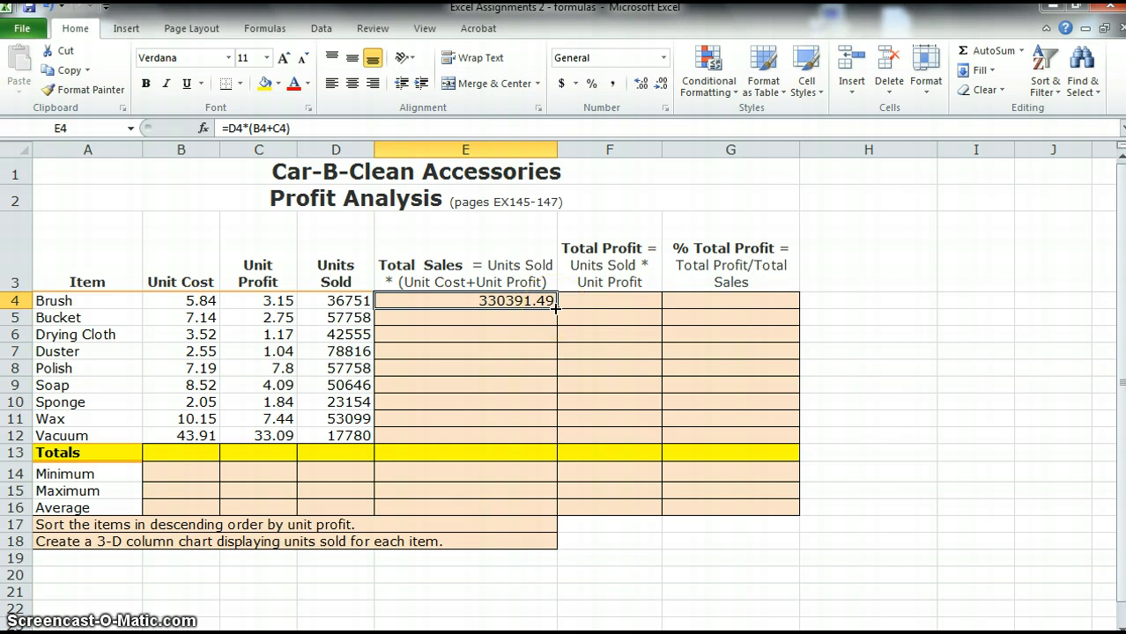
left_click_drag(556, 305, 553, 442)
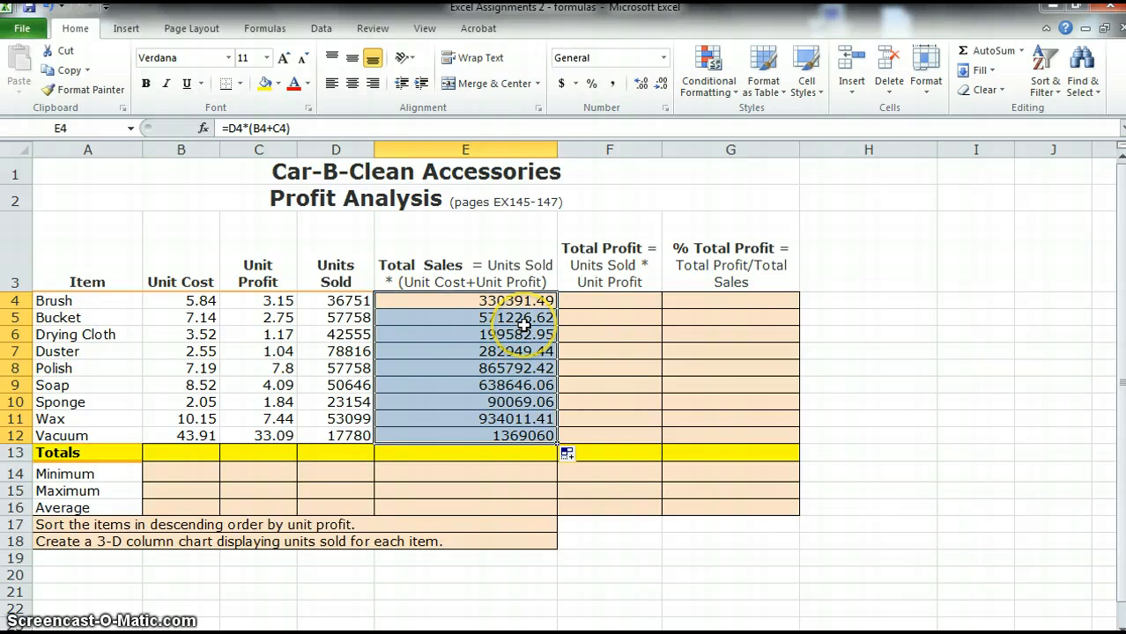
Enter the Total Profit formula =D4*C4 in F4 and fill it down through F12
left_click(600, 301)
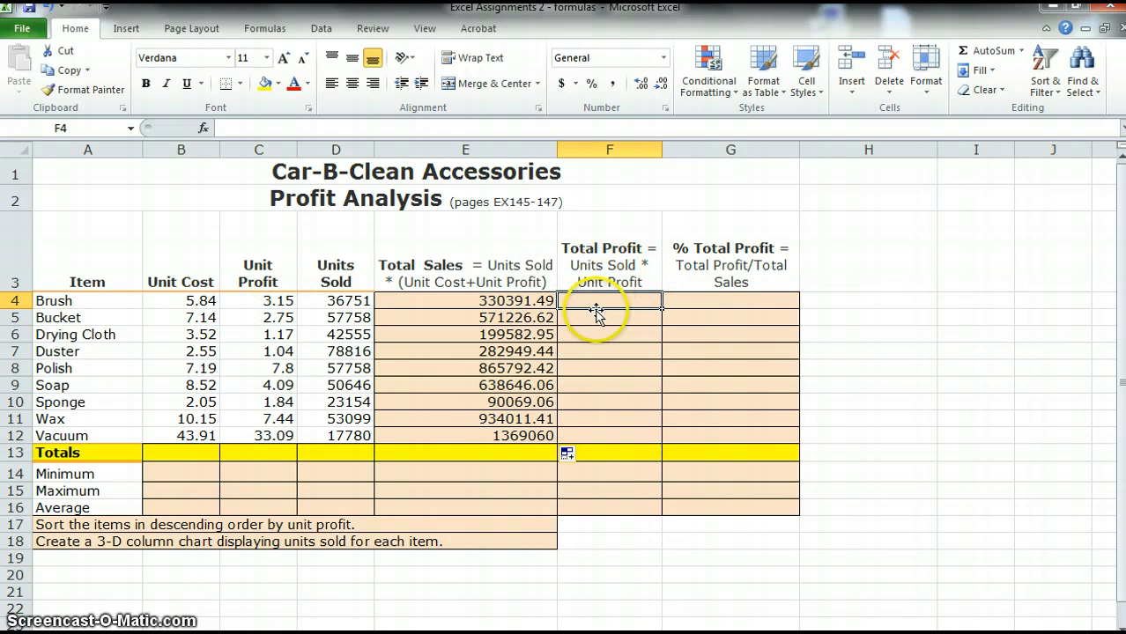
type("=")
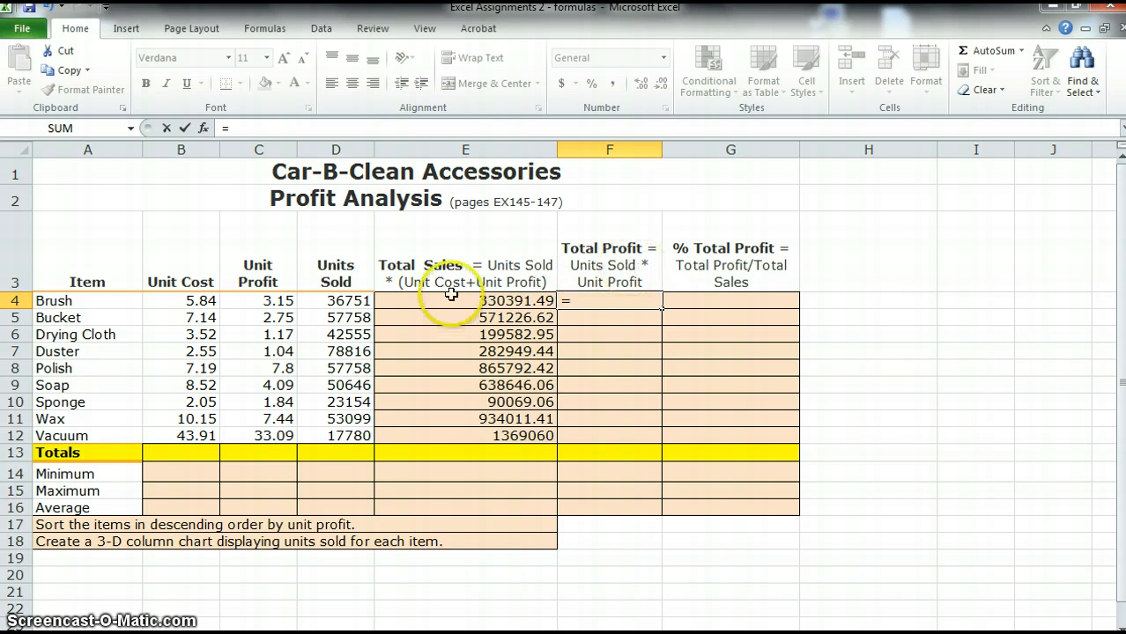
left_click(327, 302)
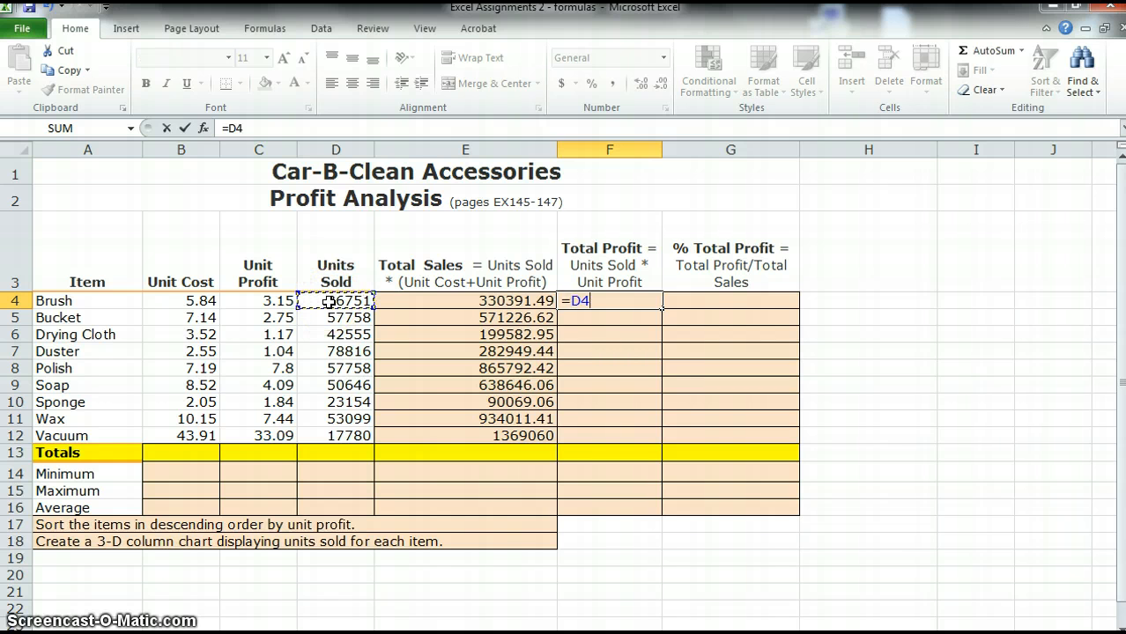
left_click(254, 303)
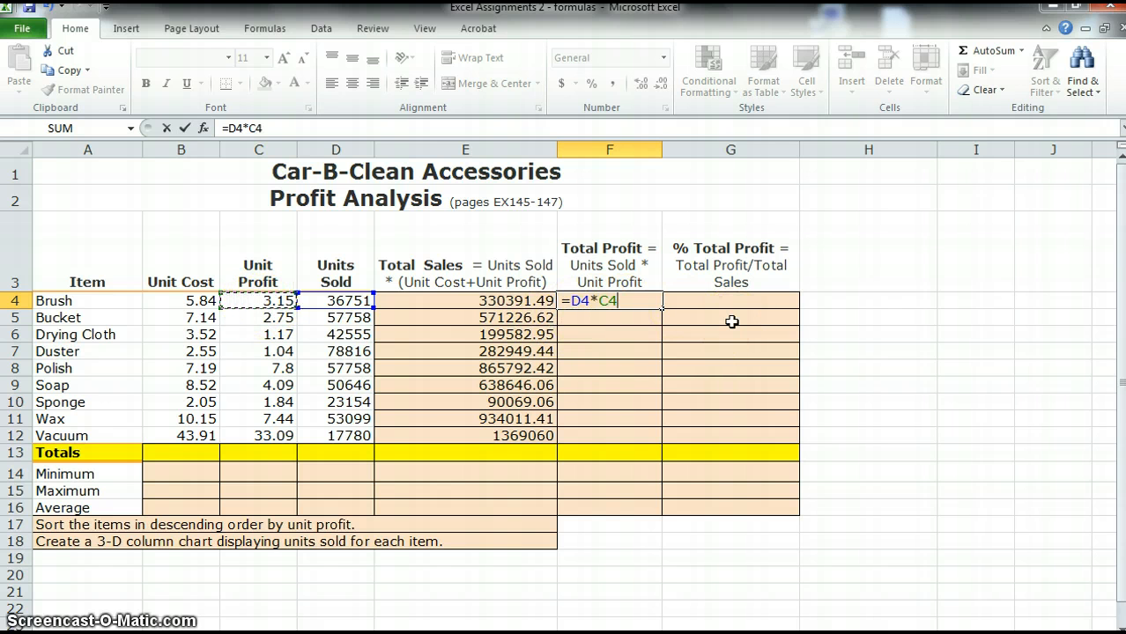
key("Return")
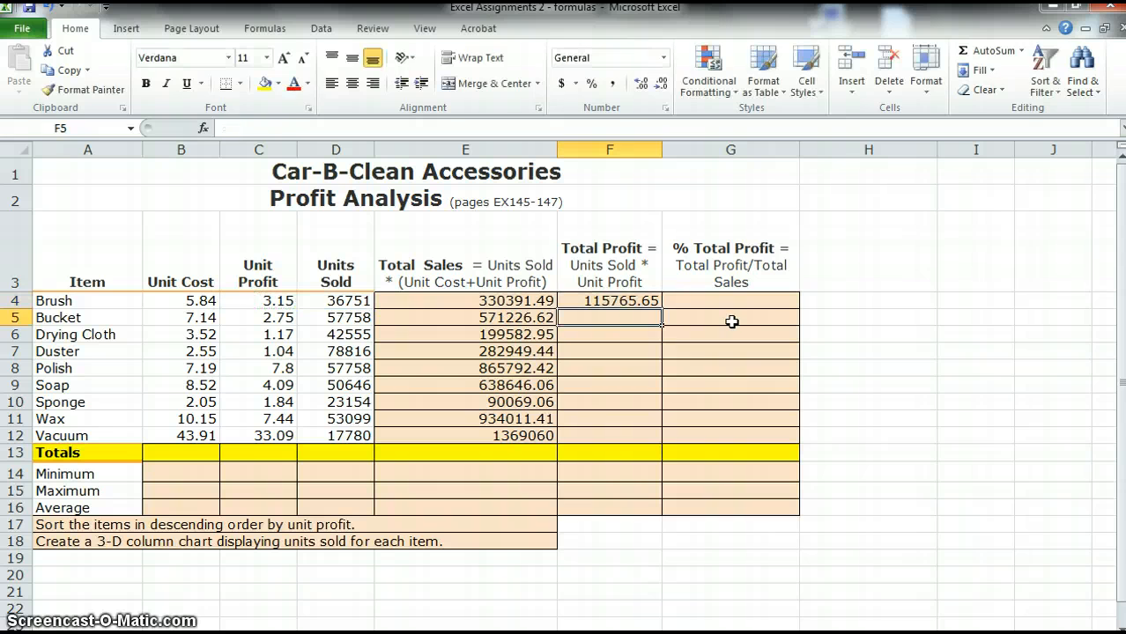
left_click(644, 301)
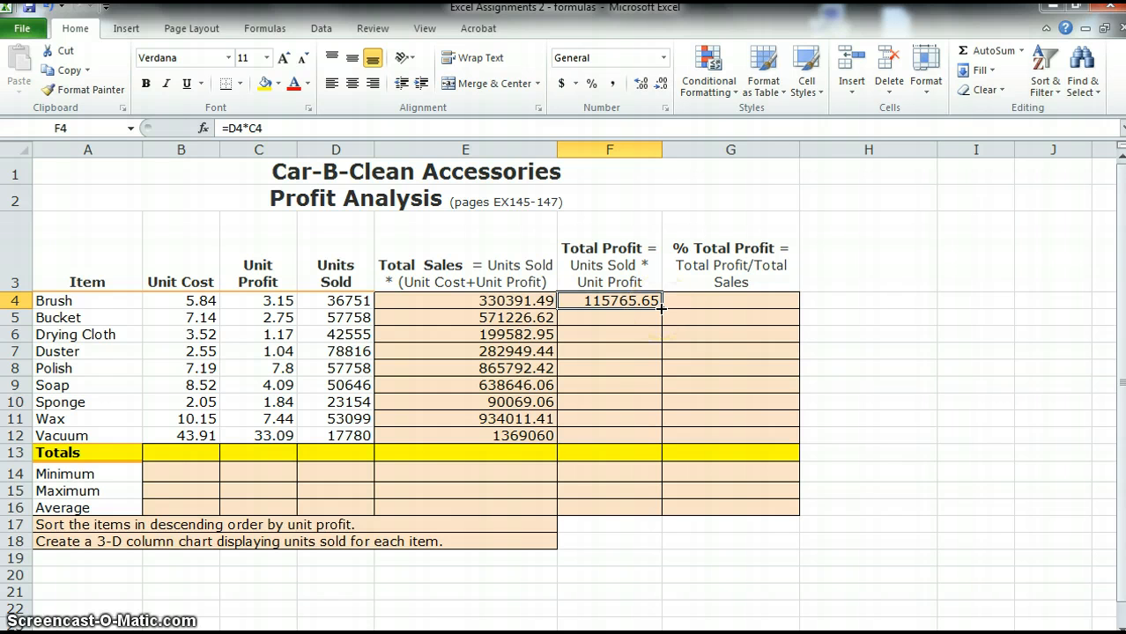
left_click_drag(662, 312, 664, 439)
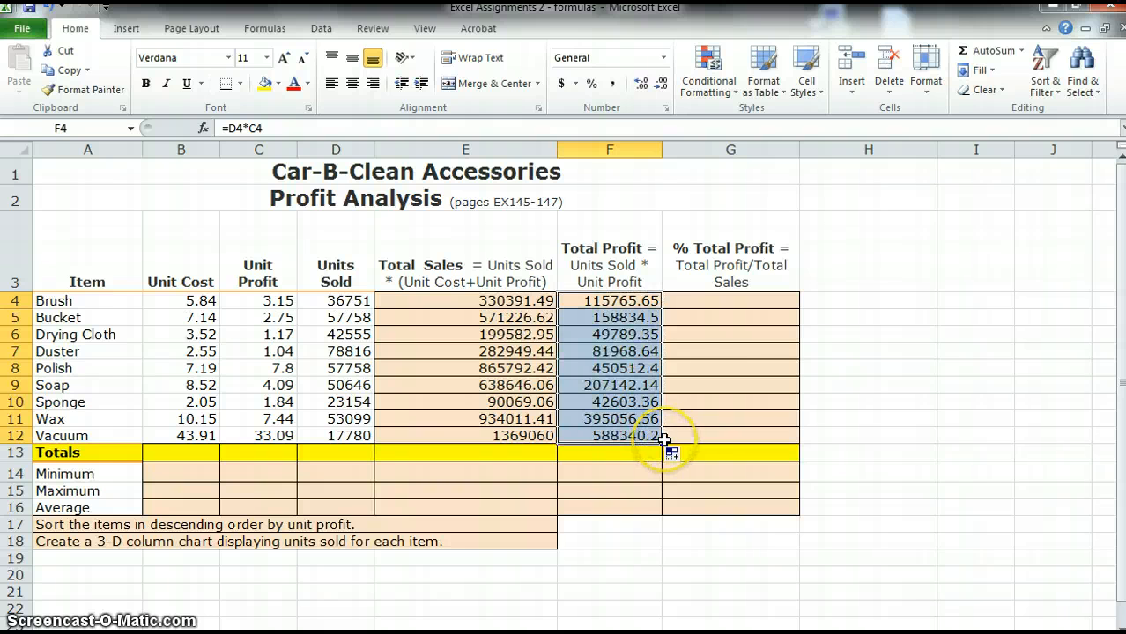
Enter the % Total Profit formula =F4/E4 in G4
left_click(710, 301)
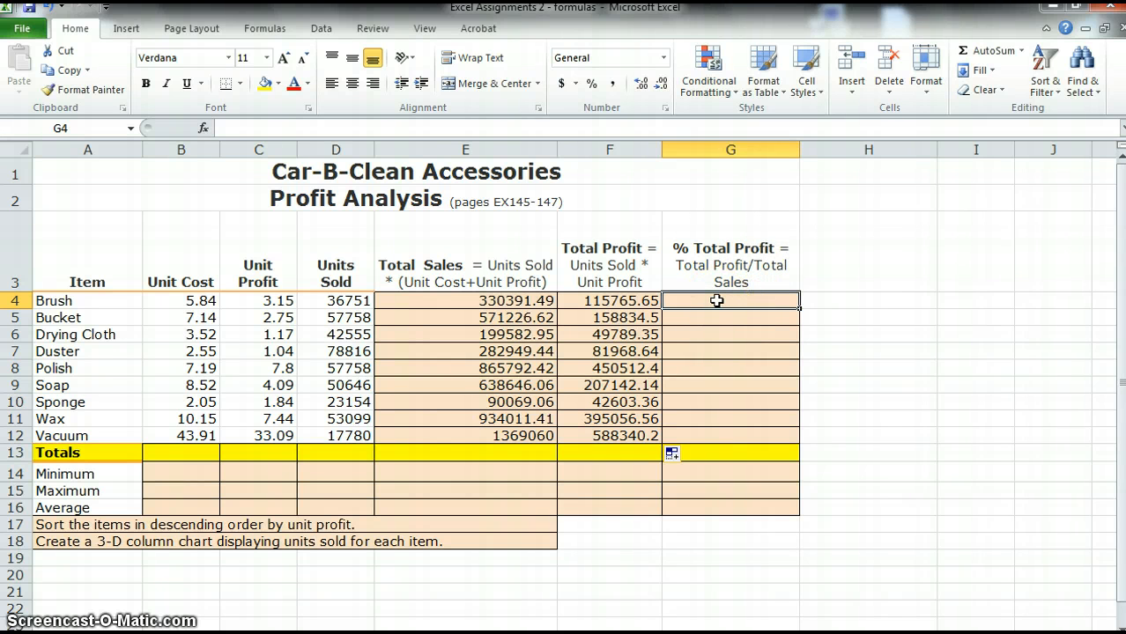
type("=")
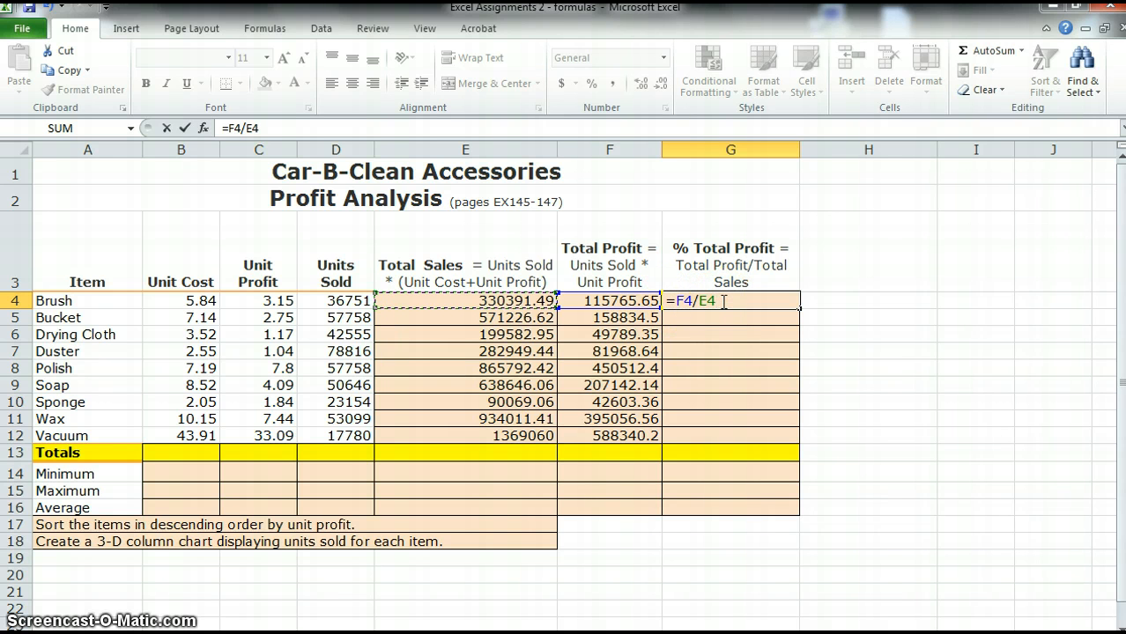
key("Return")
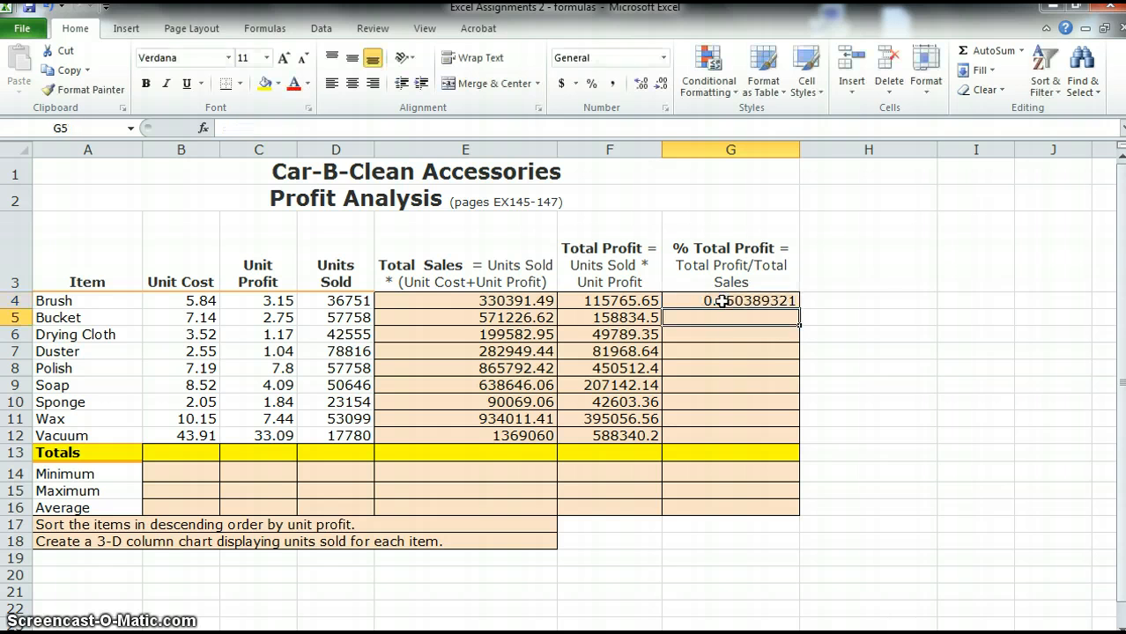
Format G4 as a percentage and fill it down through G12
left_click(782, 300)
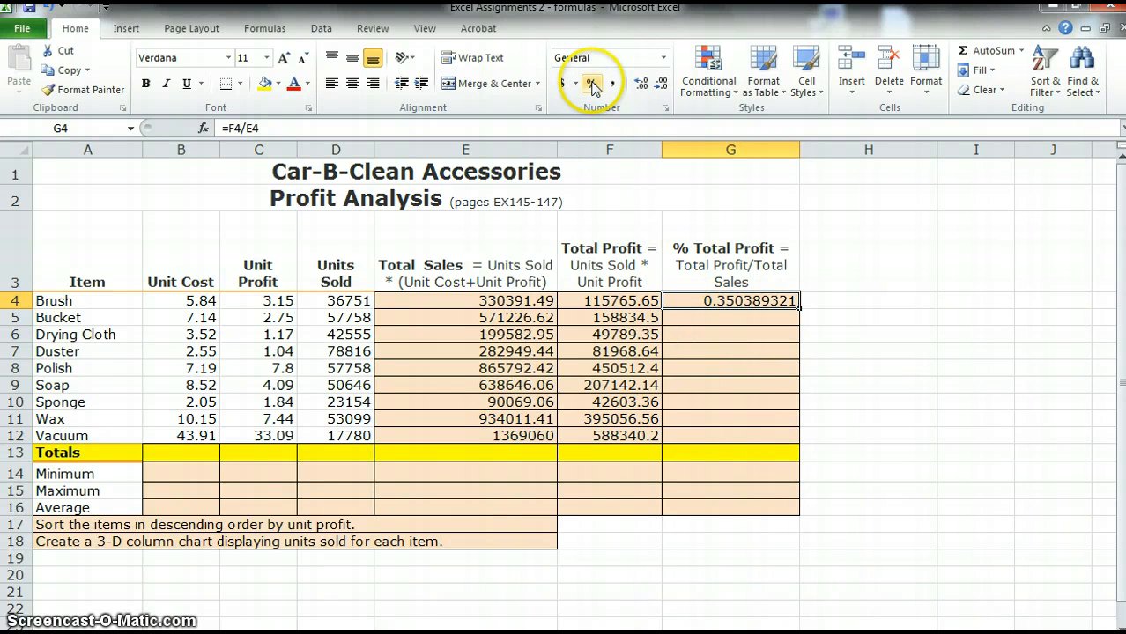
left_click(592, 84)
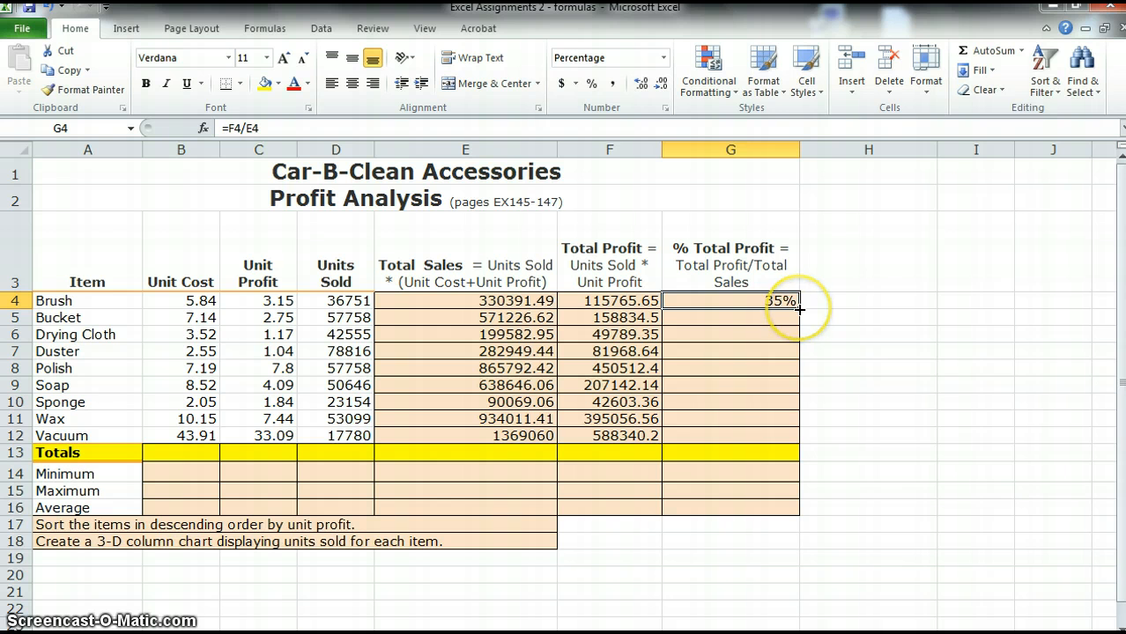
left_click_drag(799, 309, 799, 434)
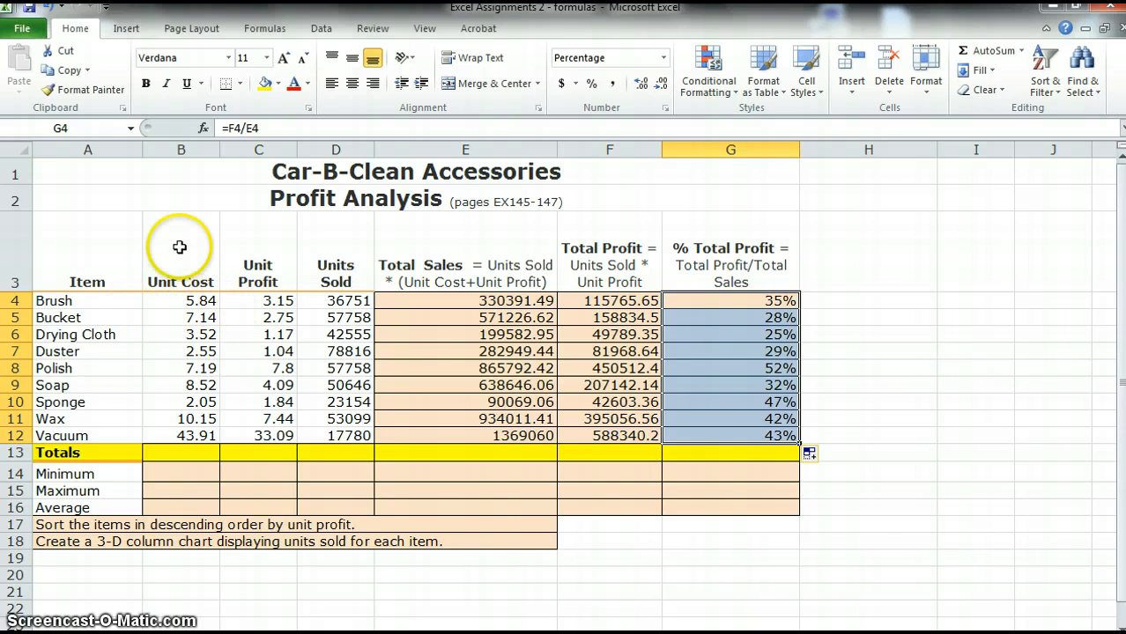
Apply Accounting number format to the first Unit Cost and Unit Profit cells, B4 and C4
left_click(183, 302)
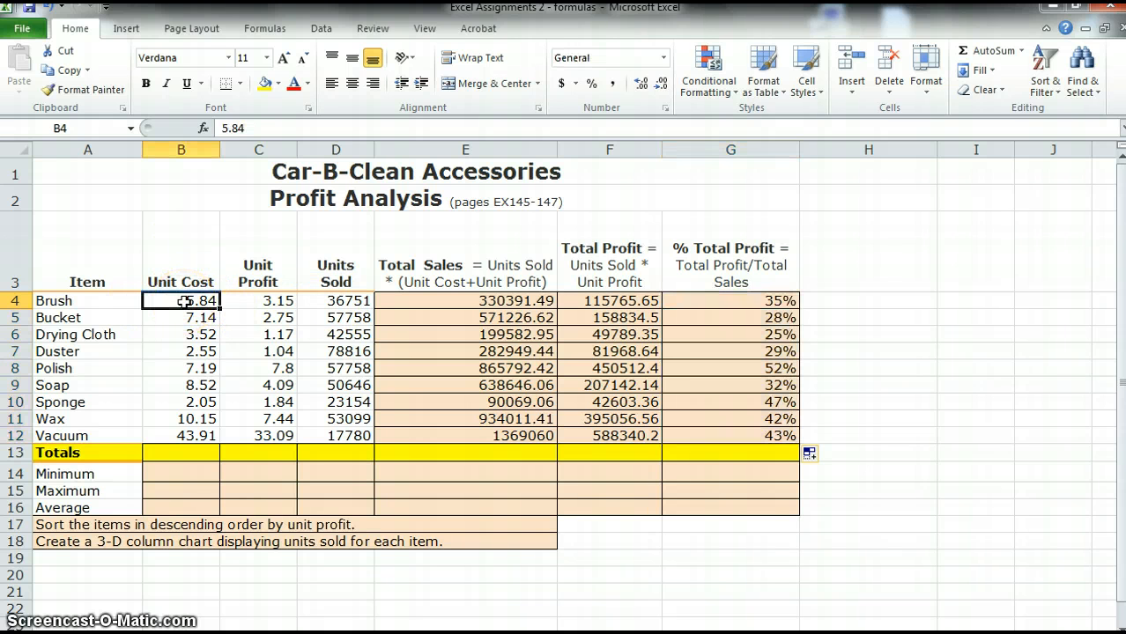
left_click(561, 84)
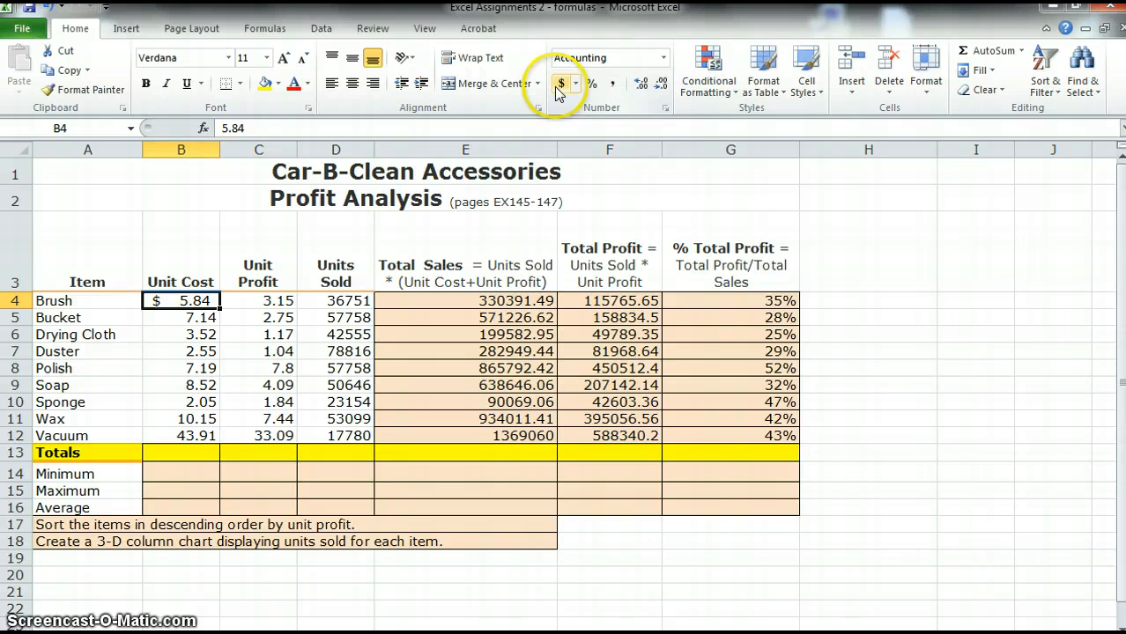
left_click(279, 302)
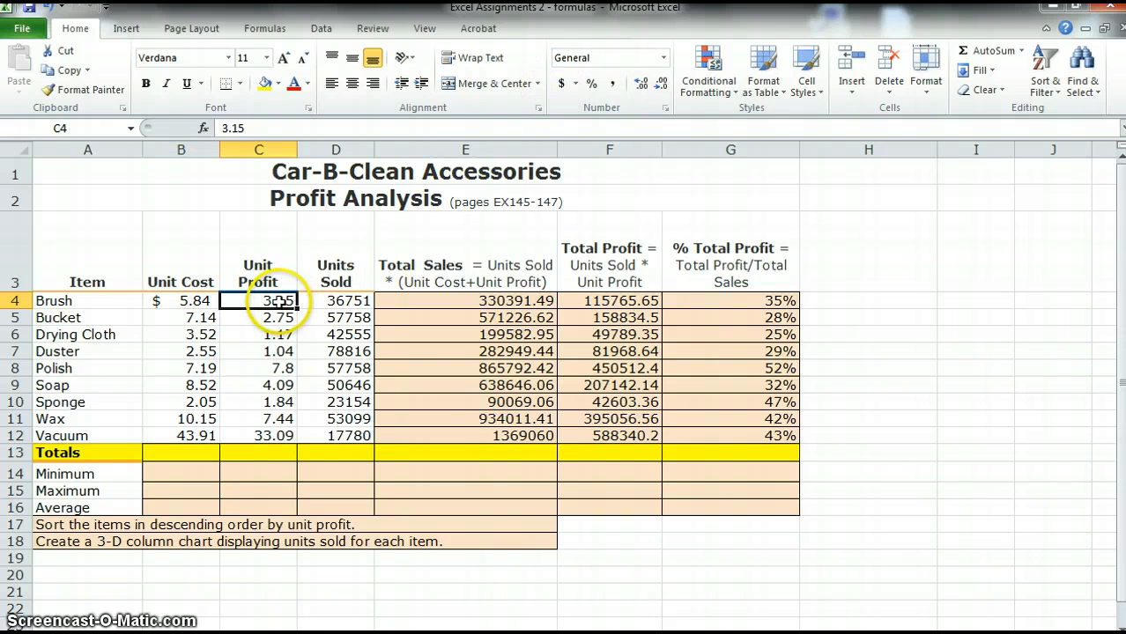
left_click(561, 84)
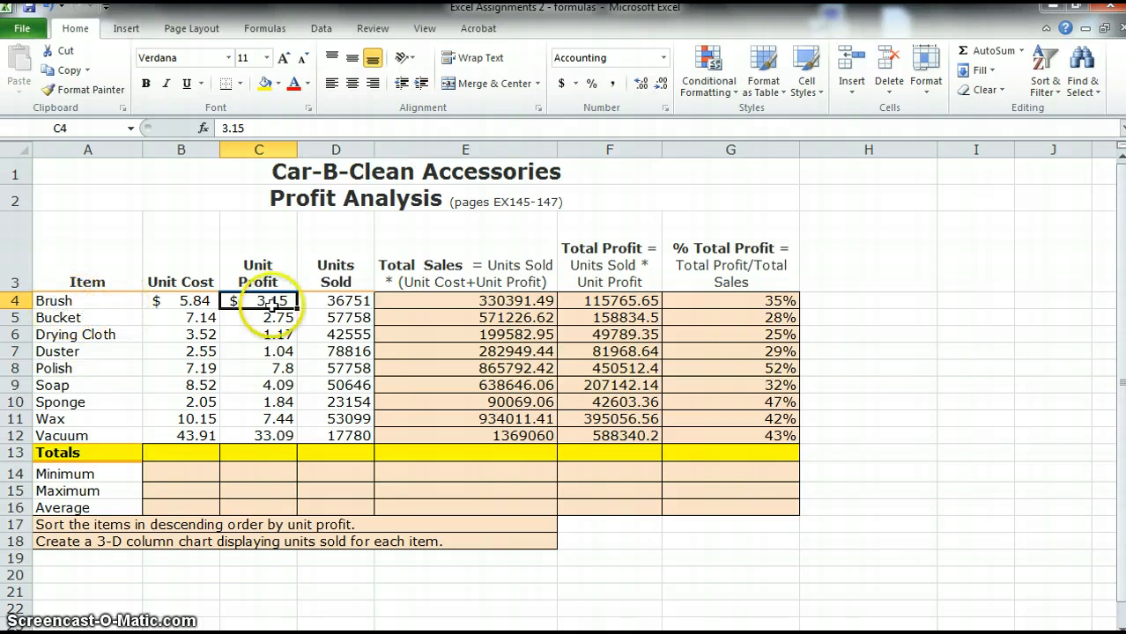
Apply Accounting number format to E4:F4 and widen column F to fit the value
left_click_drag(422, 300, 634, 296)
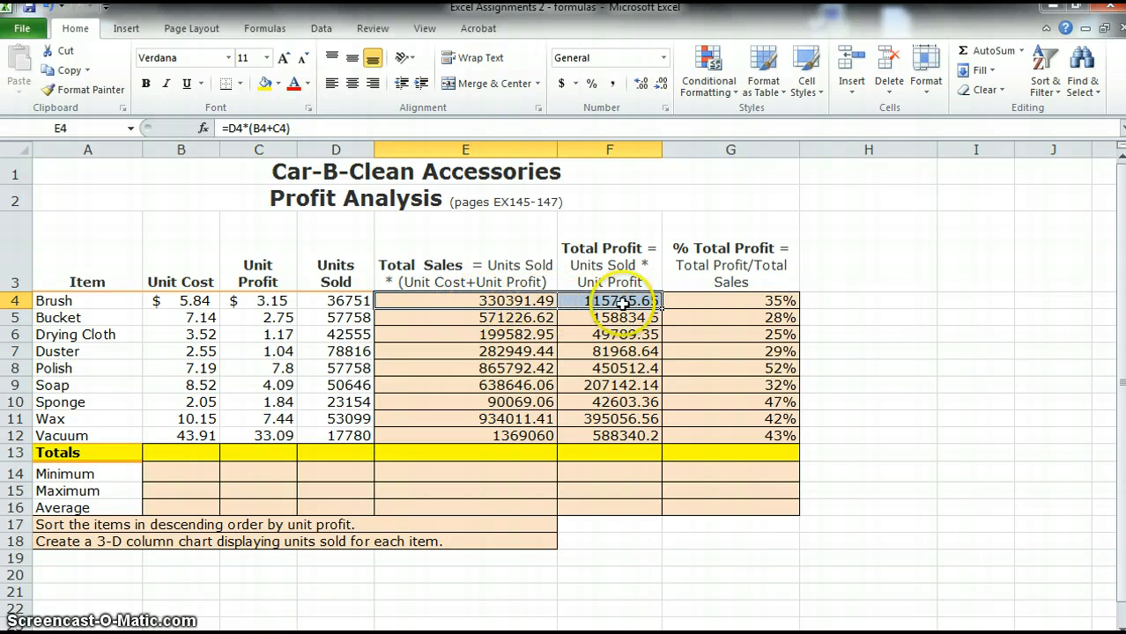
left_click(561, 86)
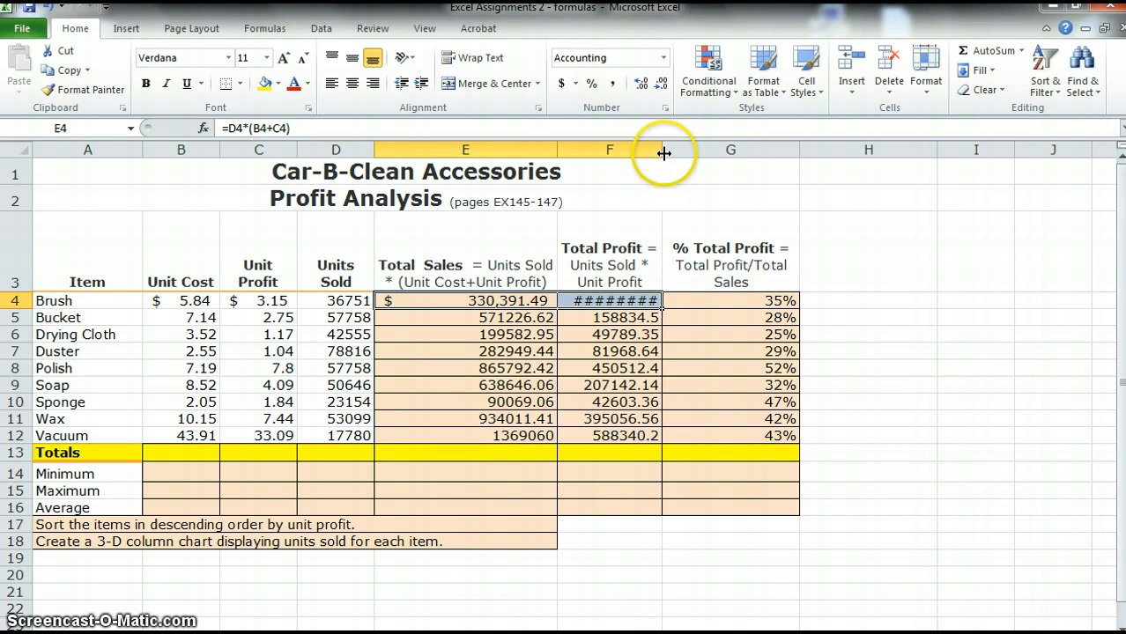
left_click_drag(661, 148, 678, 151)
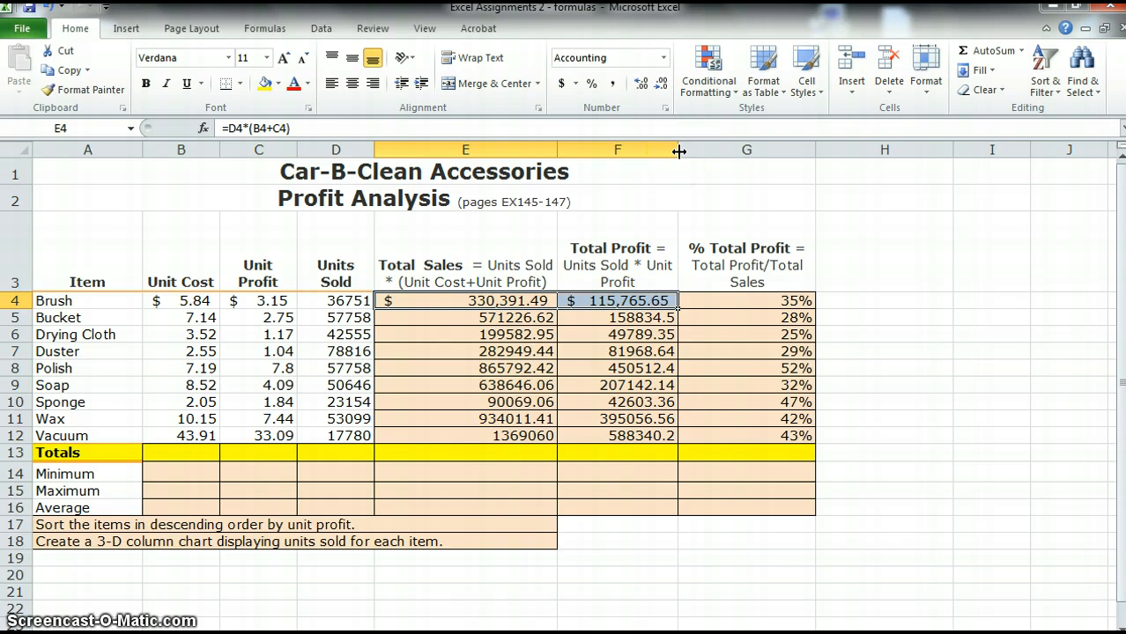
Enter an AutoSum total in B13 summing the unit costs B4:B12
left_click(185, 454)
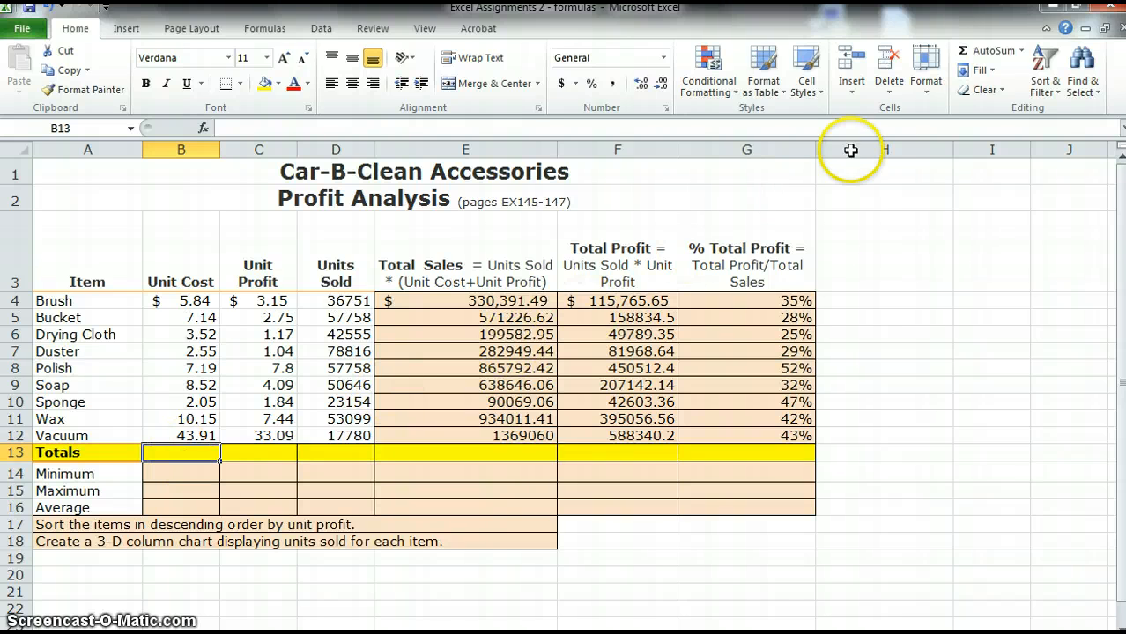
left_click(988, 54)
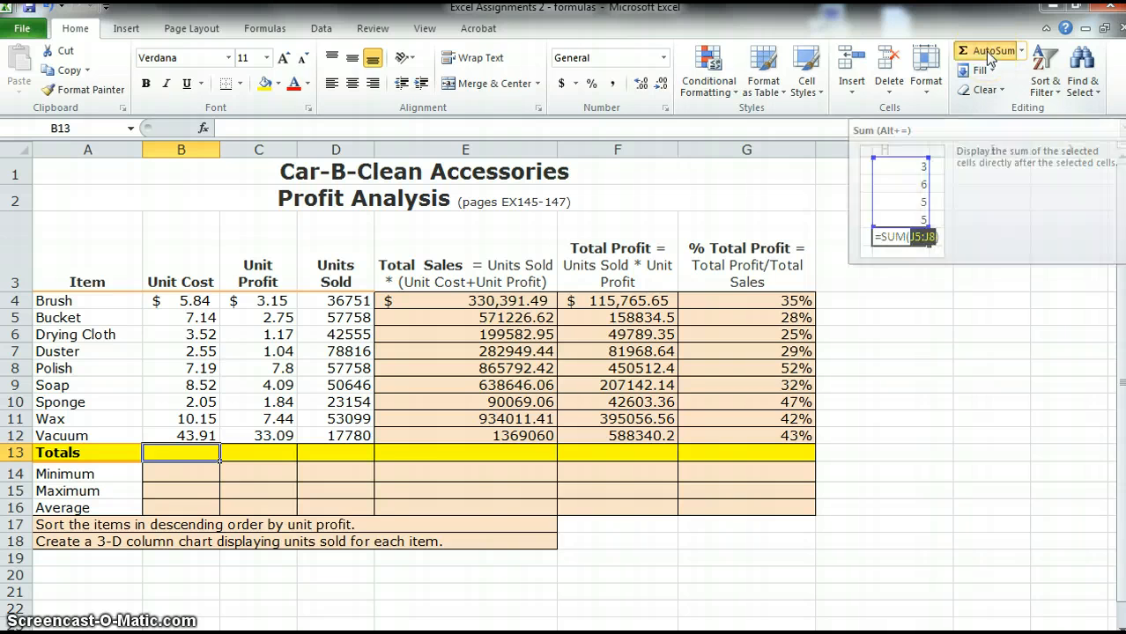
left_click(989, 54)
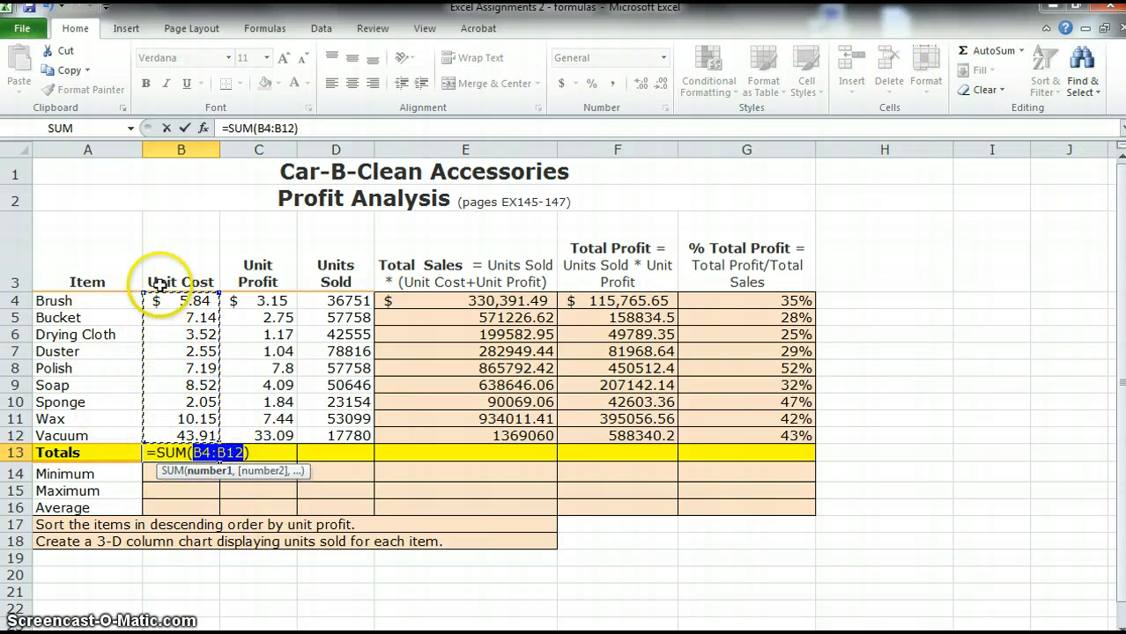
left_click_drag(172, 300, 172, 435)
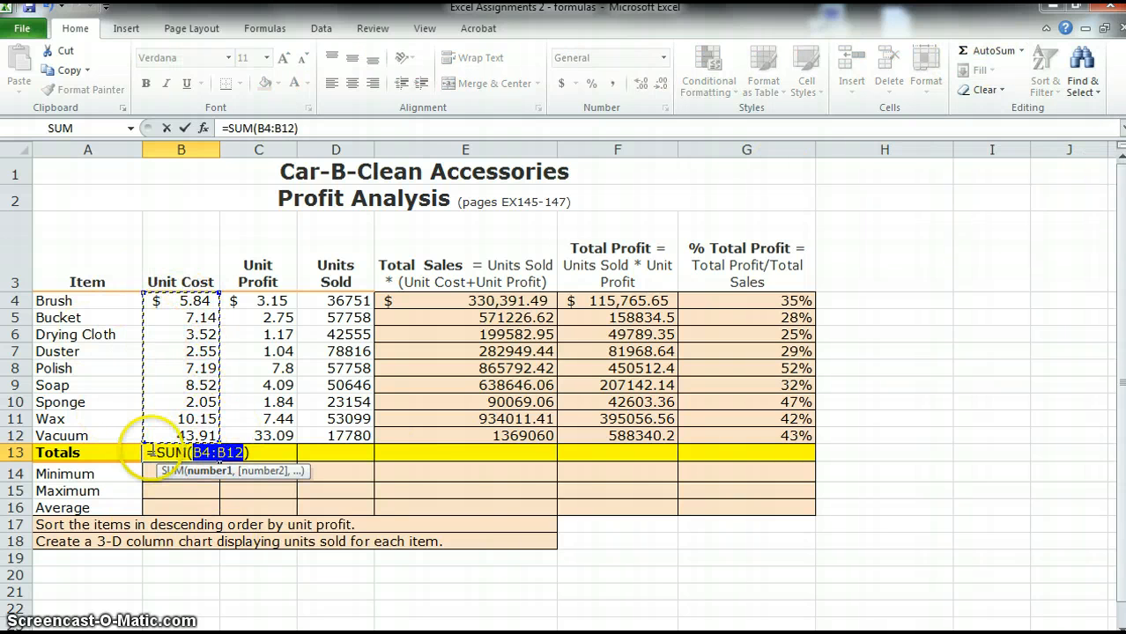
left_click_drag(176, 299, 189, 441)
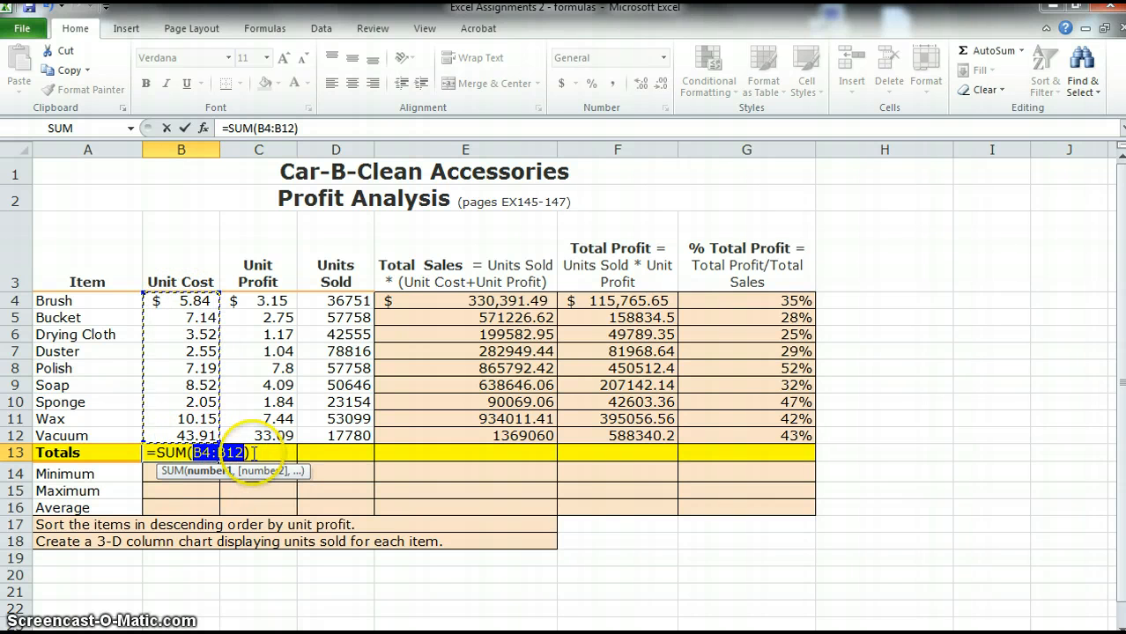
key("Return")
Fill the B13 total across the Totals row through G13 and format G13 as a percentage
left_click(185, 453)
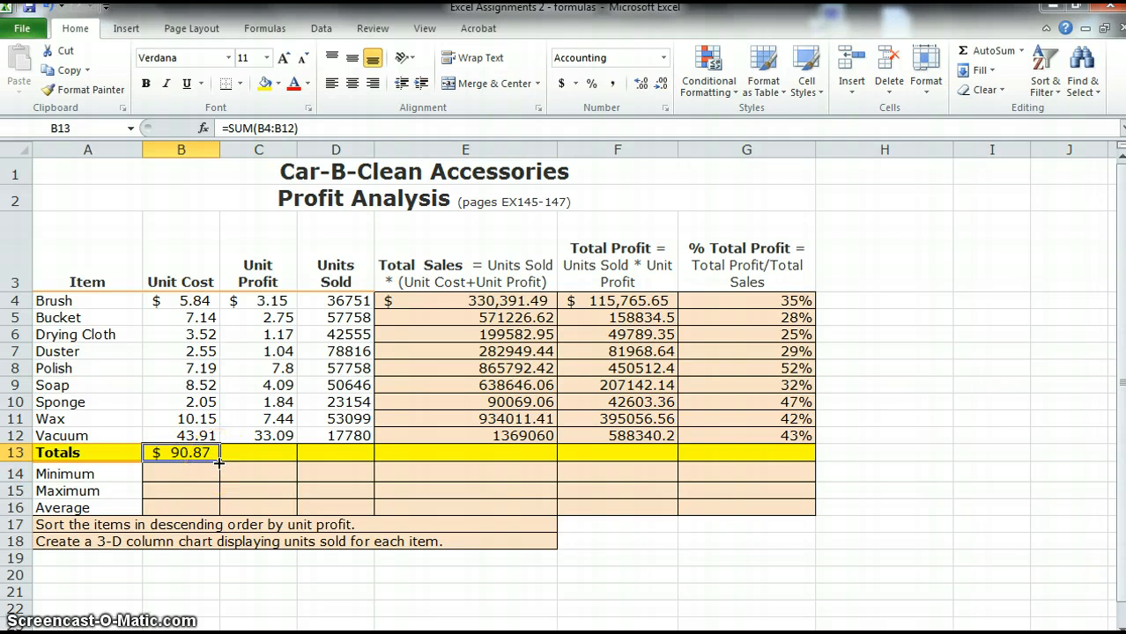
left_click_drag(224, 461, 758, 457)
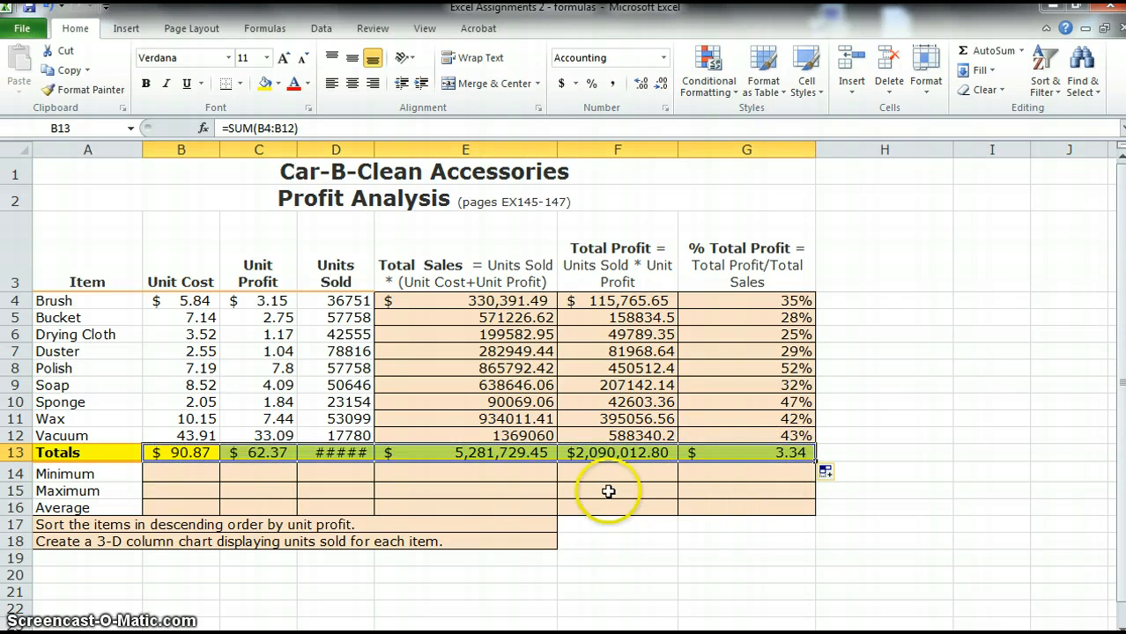
left_click(751, 454)
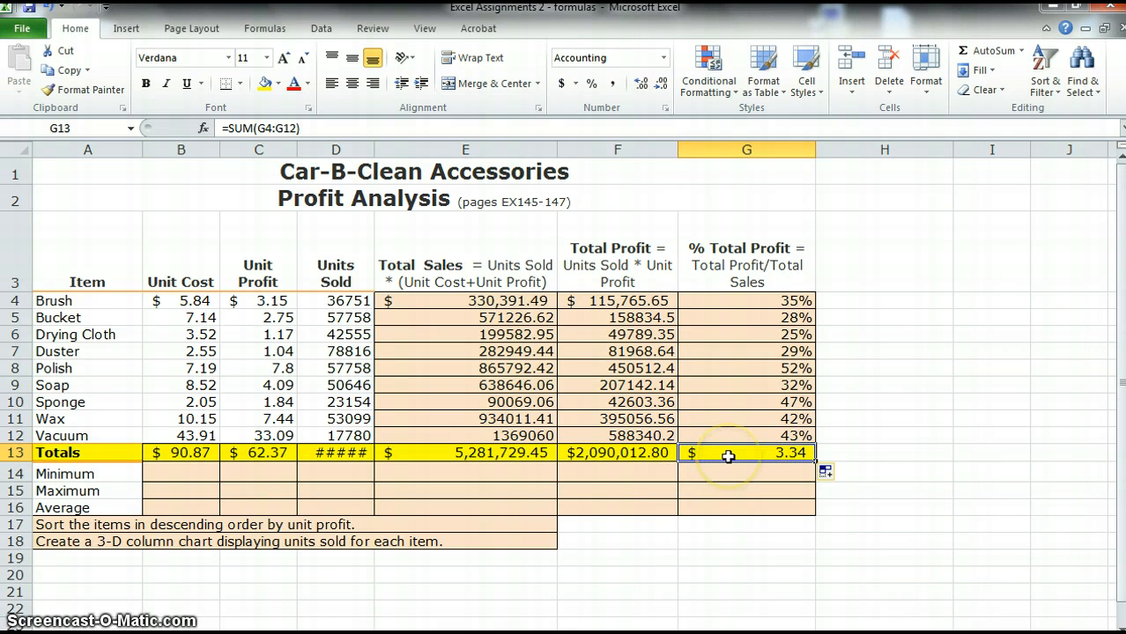
left_click(594, 85)
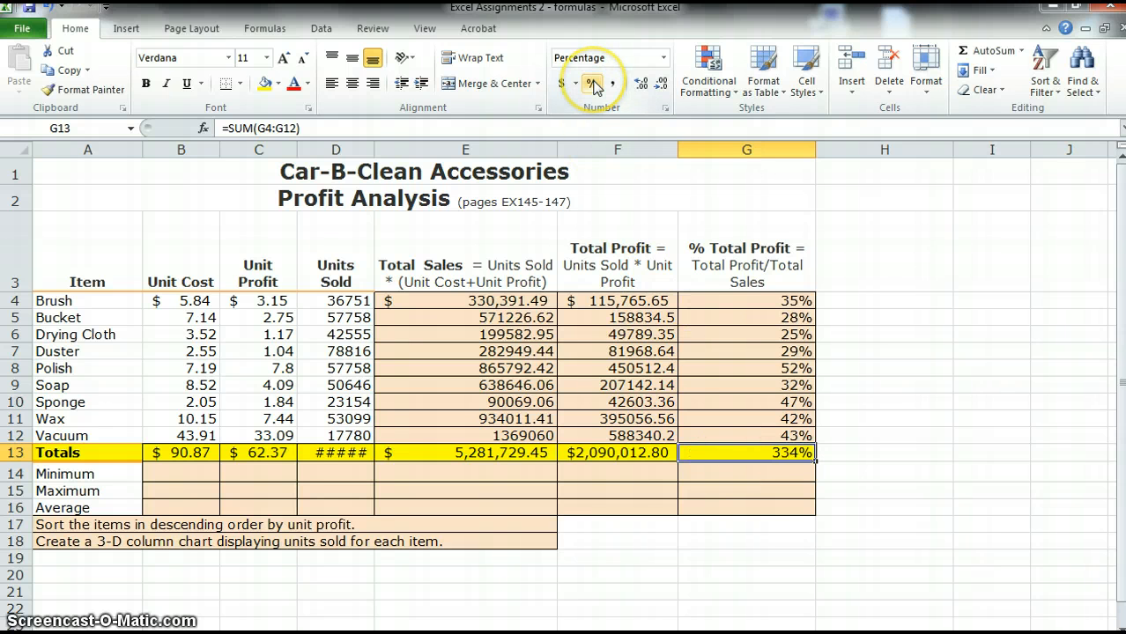
left_click(192, 470)
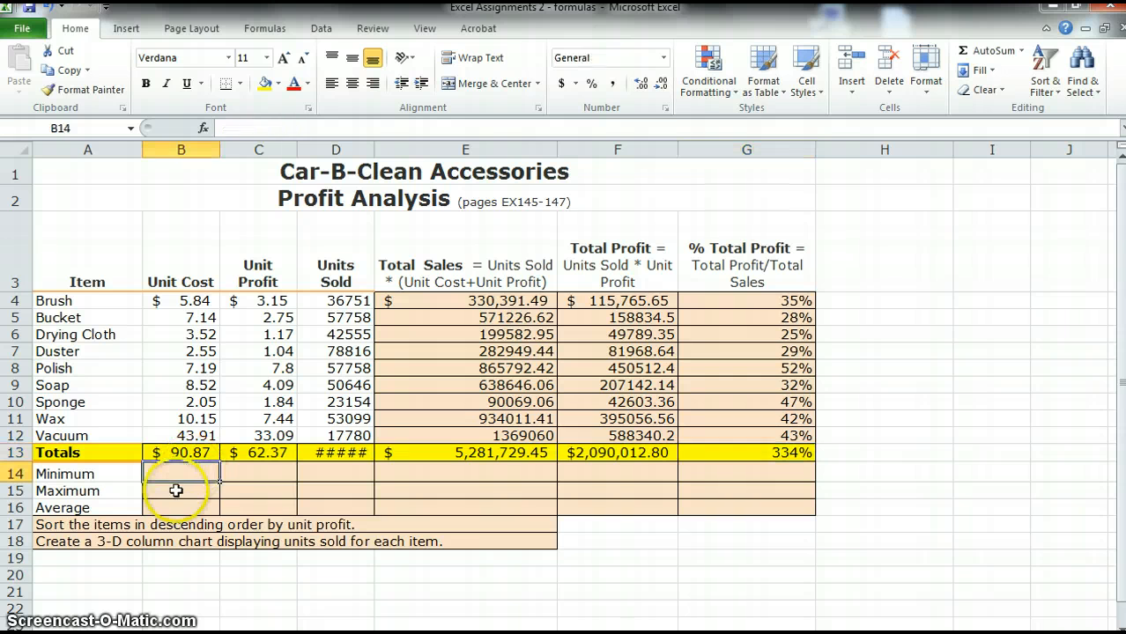
key("Down")
key("Down")
left_click(198, 473)
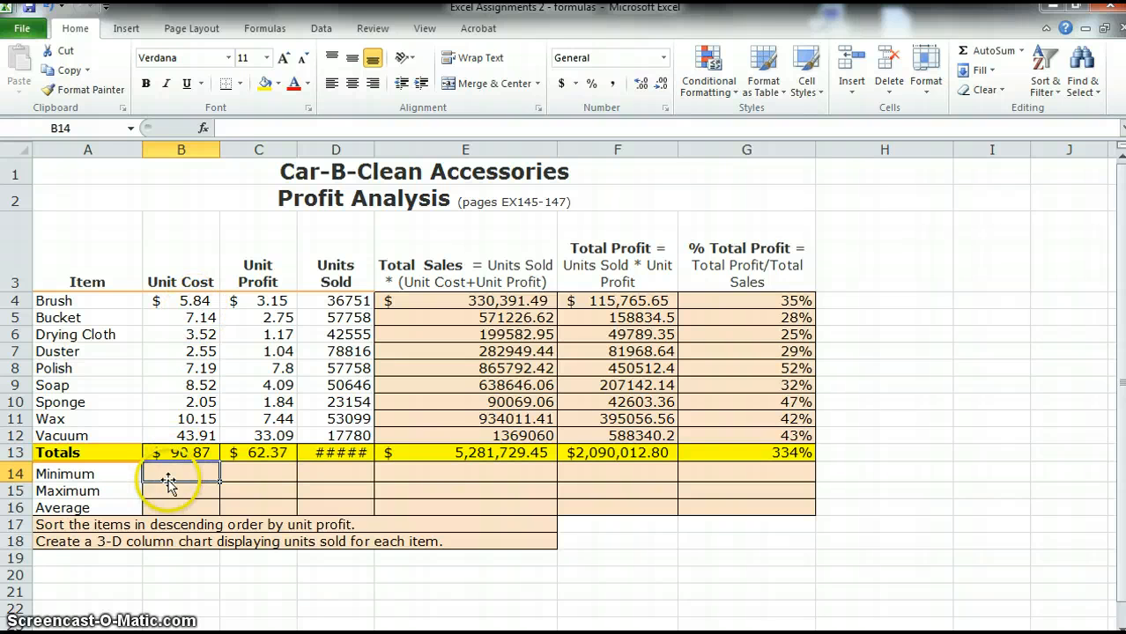
mouse_move(53, 301)
left_mouse_down()
mouse_move(76, 433)
mouse_move(196, 432)
mouse_move(222, 363)
left_mouse_up()
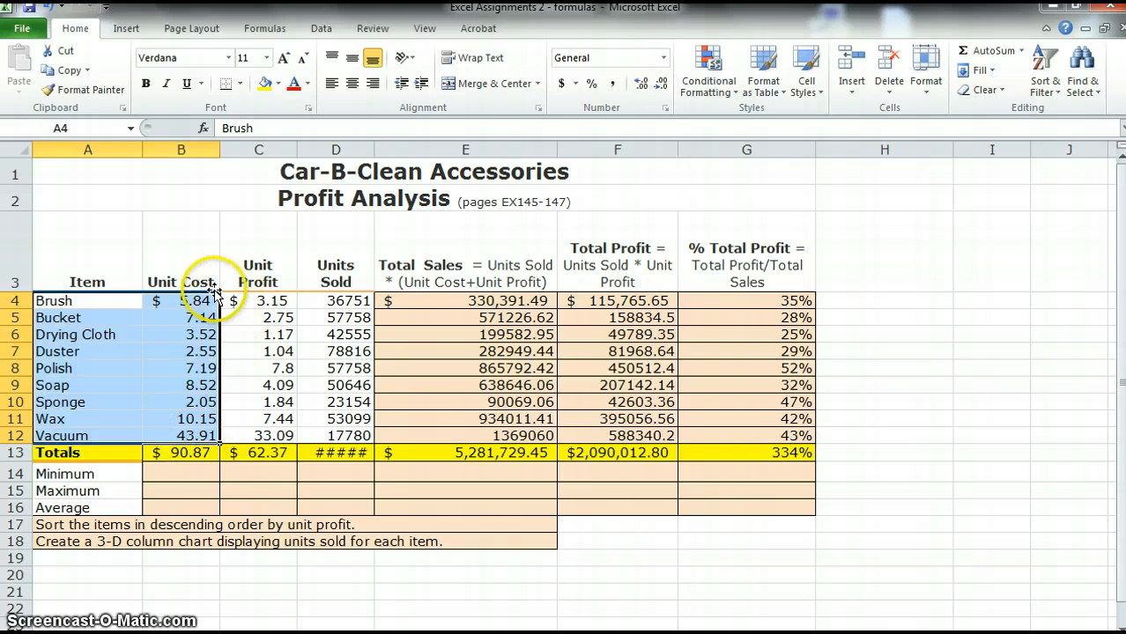
left_click(197, 352)
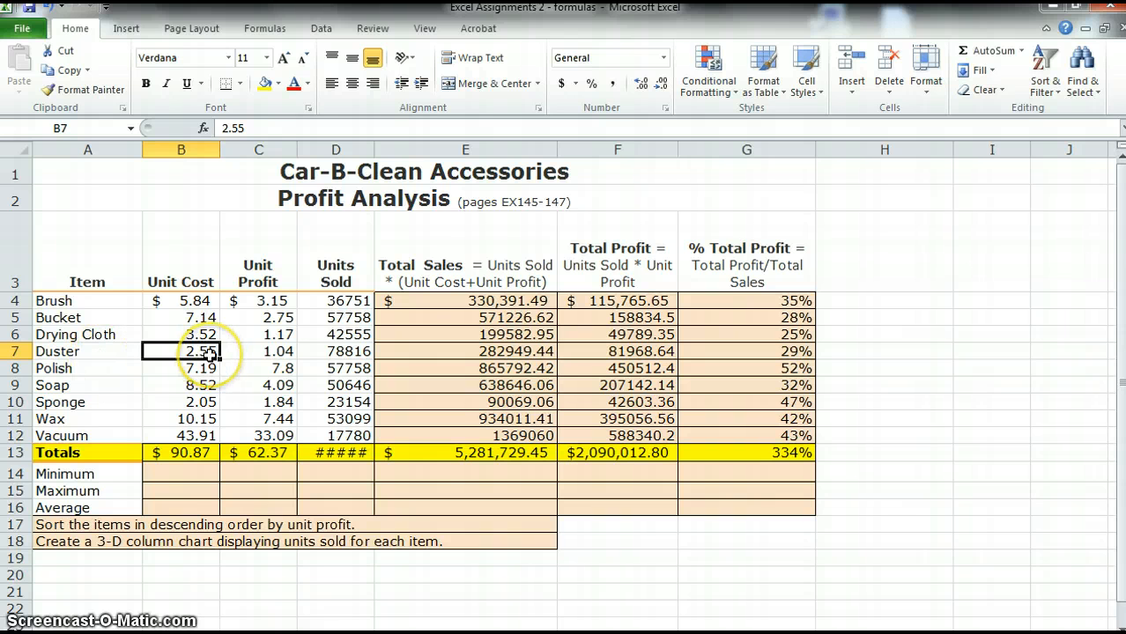
Enter a MIN formula in B14 over the unit costs B4:B12
left_click(181, 476)
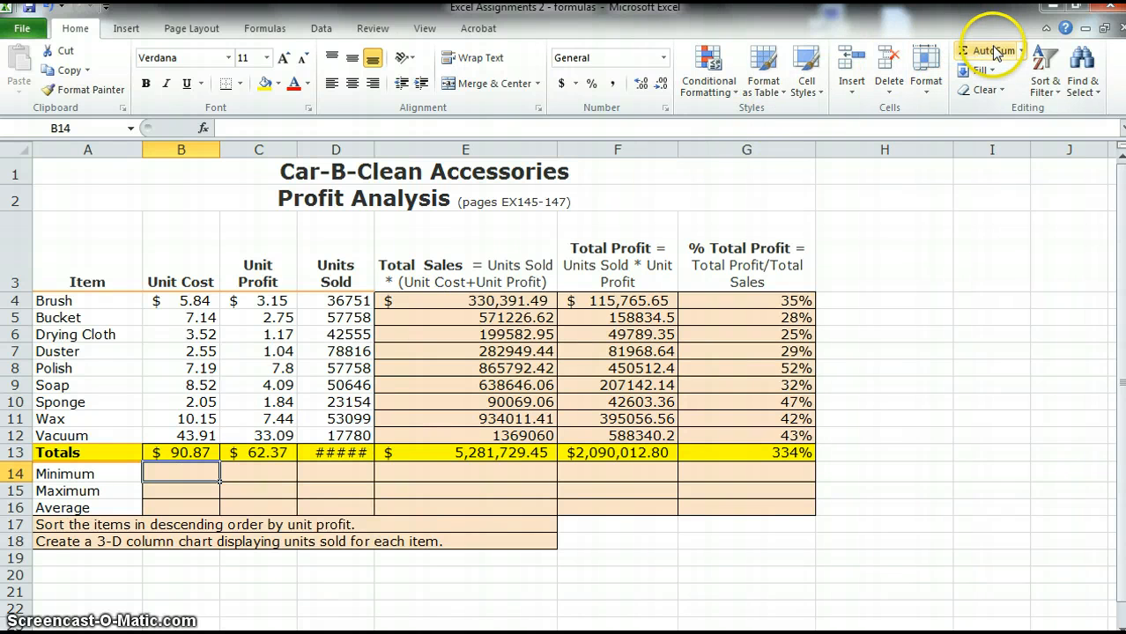
left_click(1021, 52)
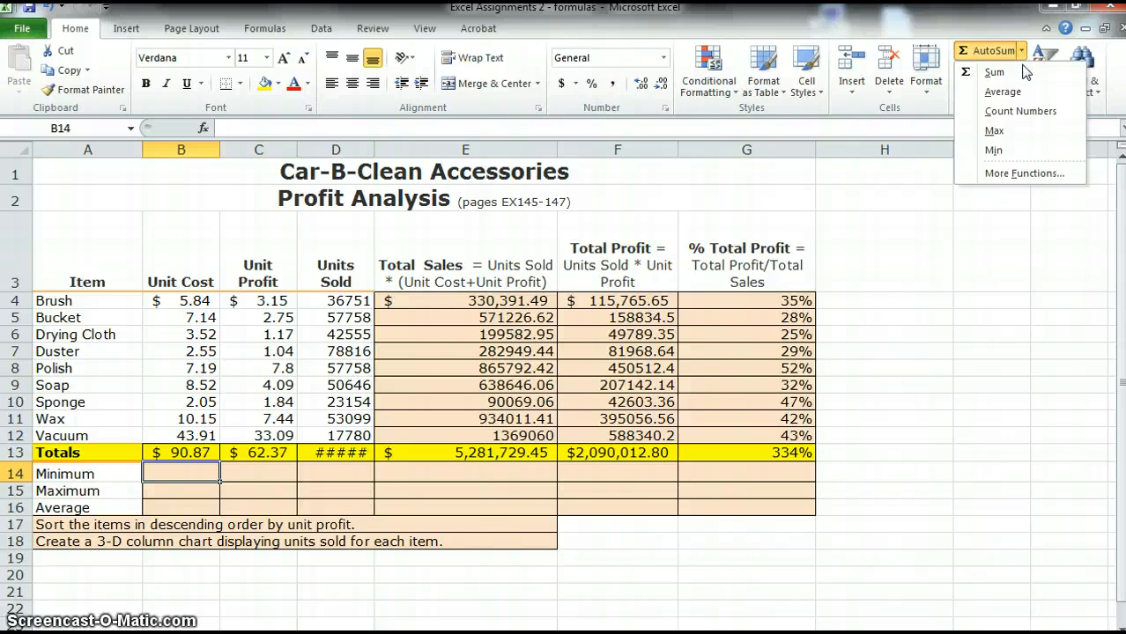
left_click(994, 153)
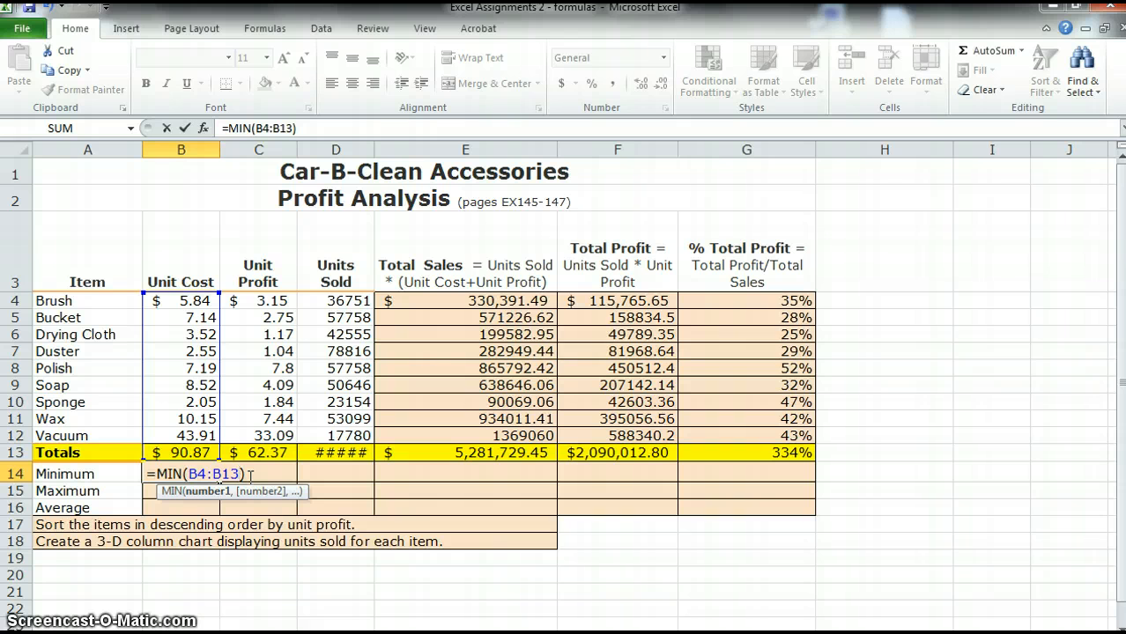
key("BackSpace")
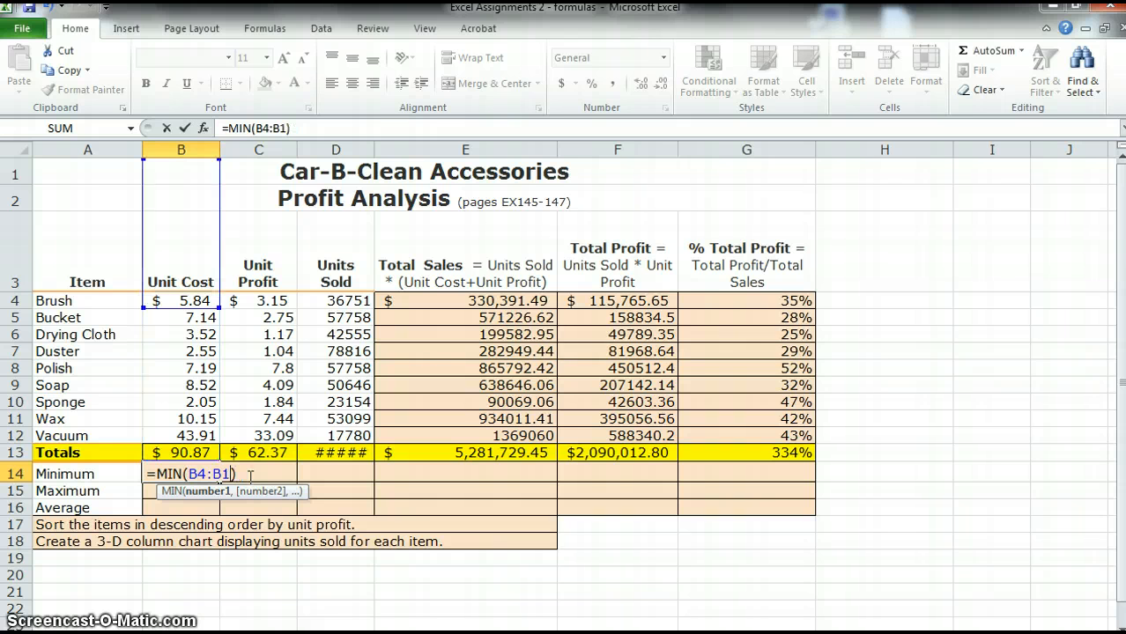
type("2")
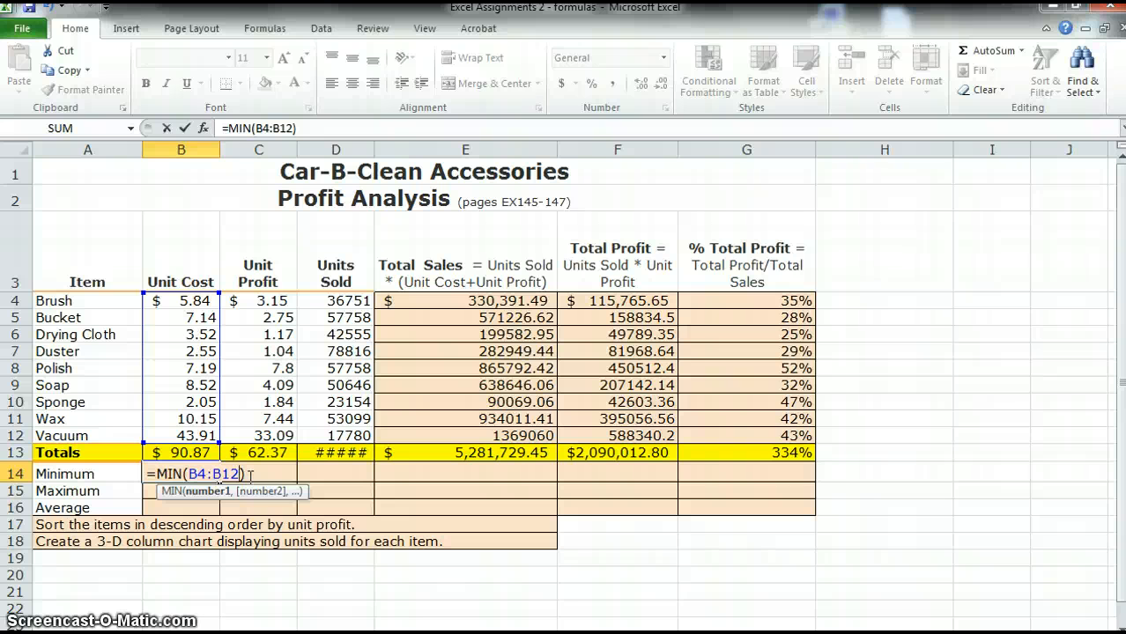
key("Return")
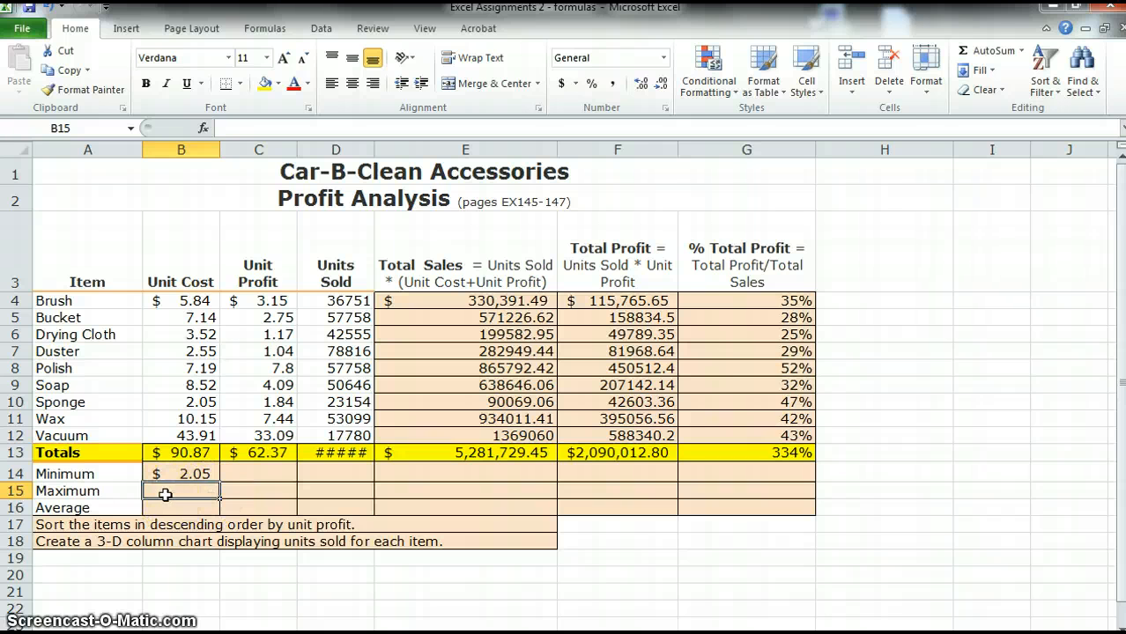
Enter a MAX formula in B15 over the unit costs B4:B12
left_click(1023, 52)
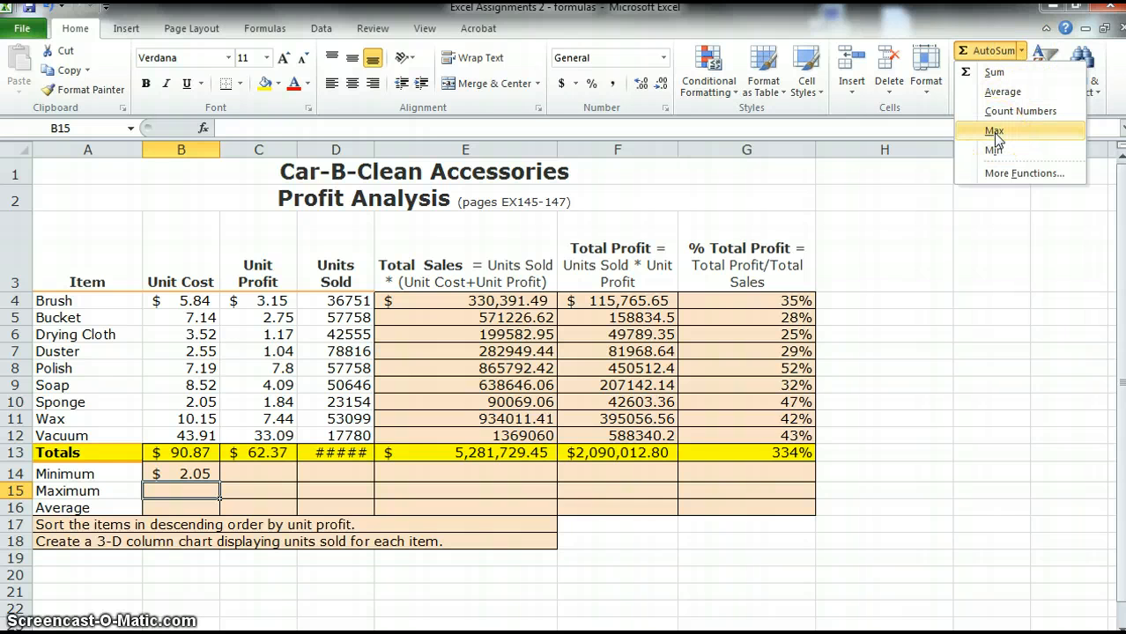
left_click(994, 130)
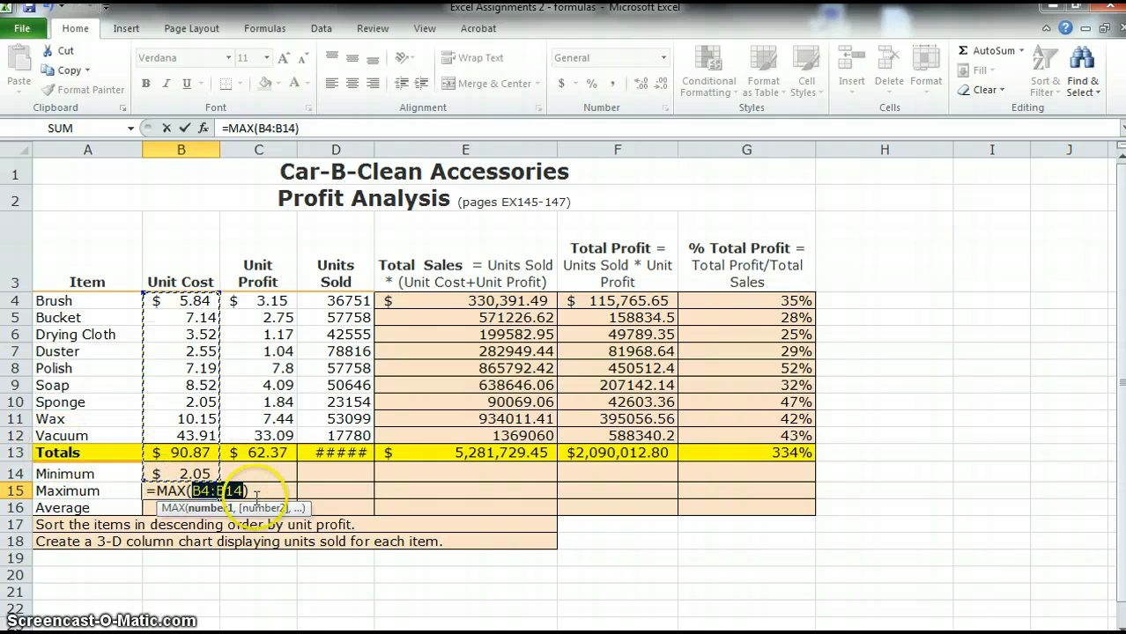
left_click(244, 490)
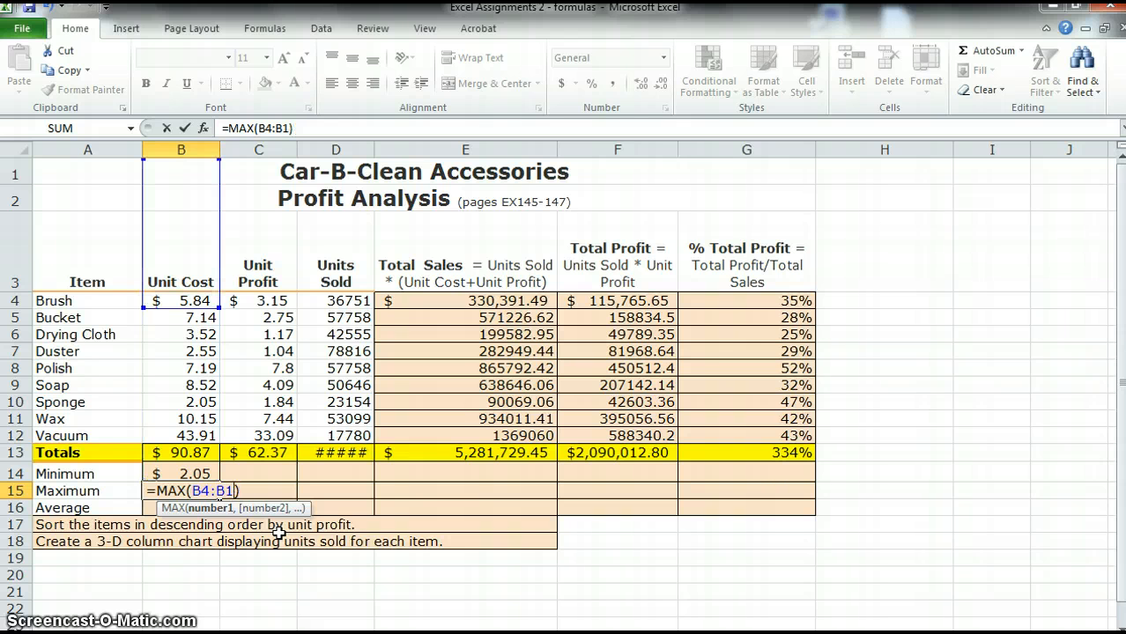
type("2")
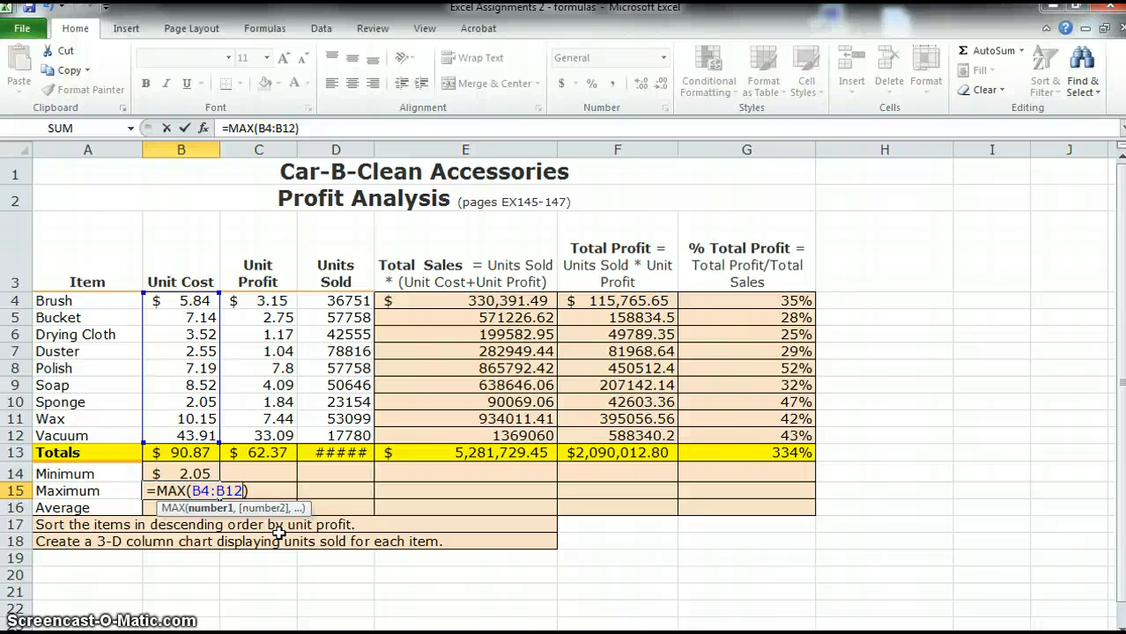
key("Return")
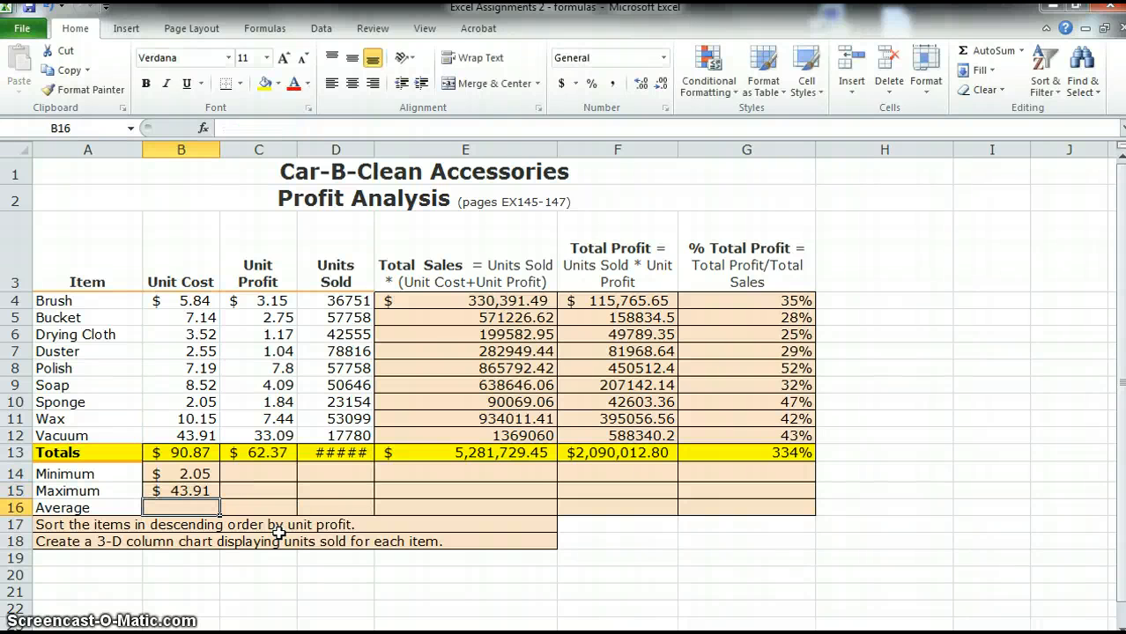
Enter an AutoSum Average formula in B16 over the unit costs B4:B12
left_click(194, 510)
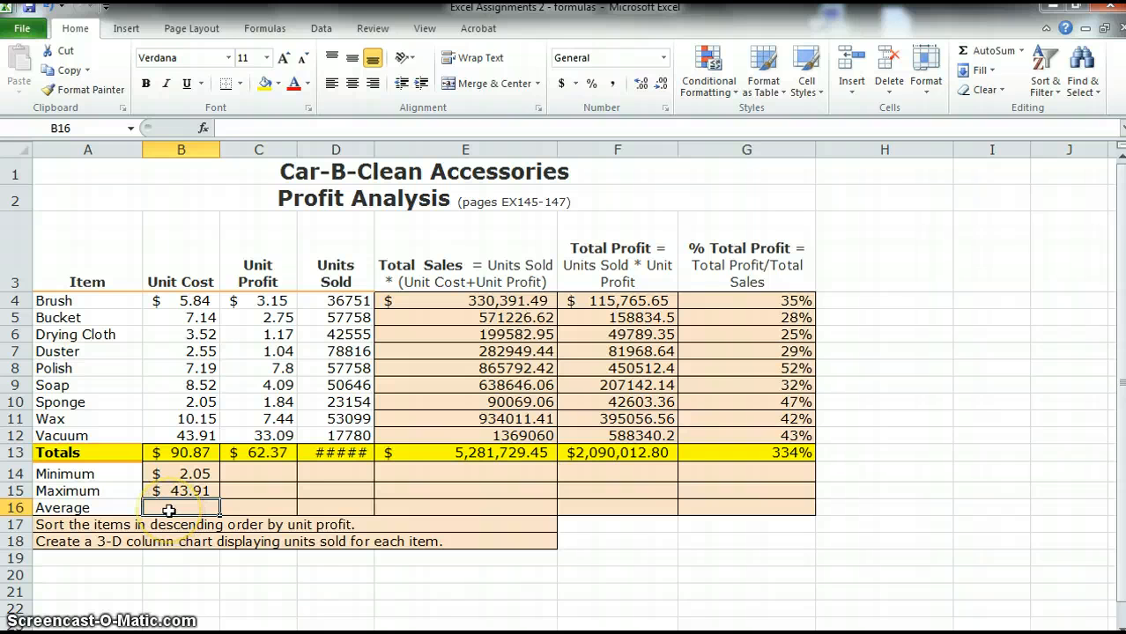
left_click(1021, 51)
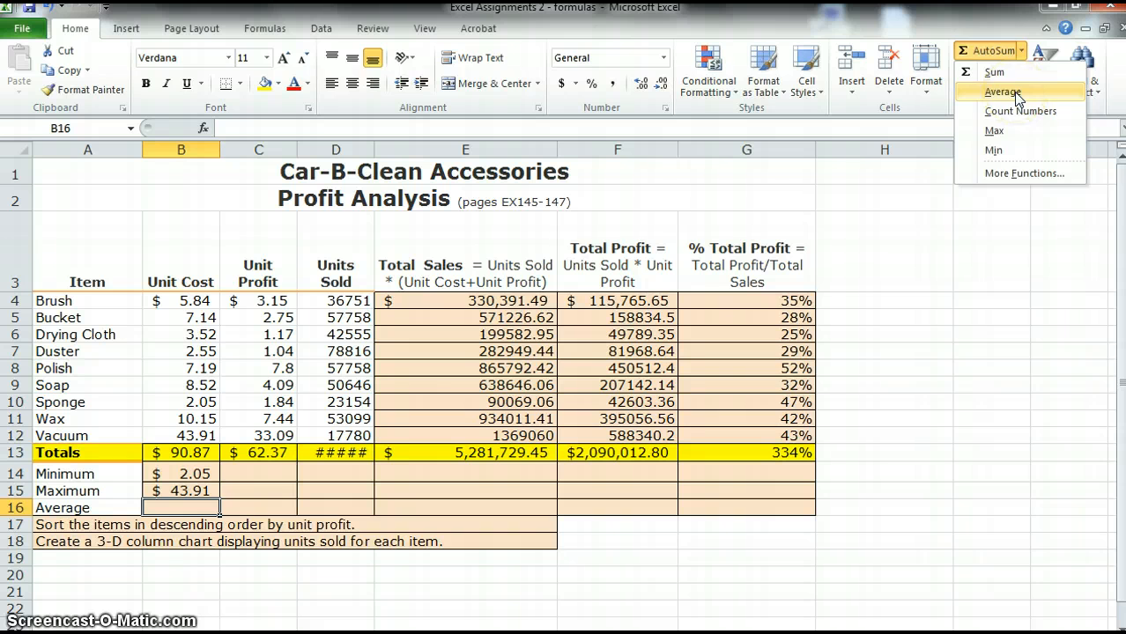
left_click(1015, 92)
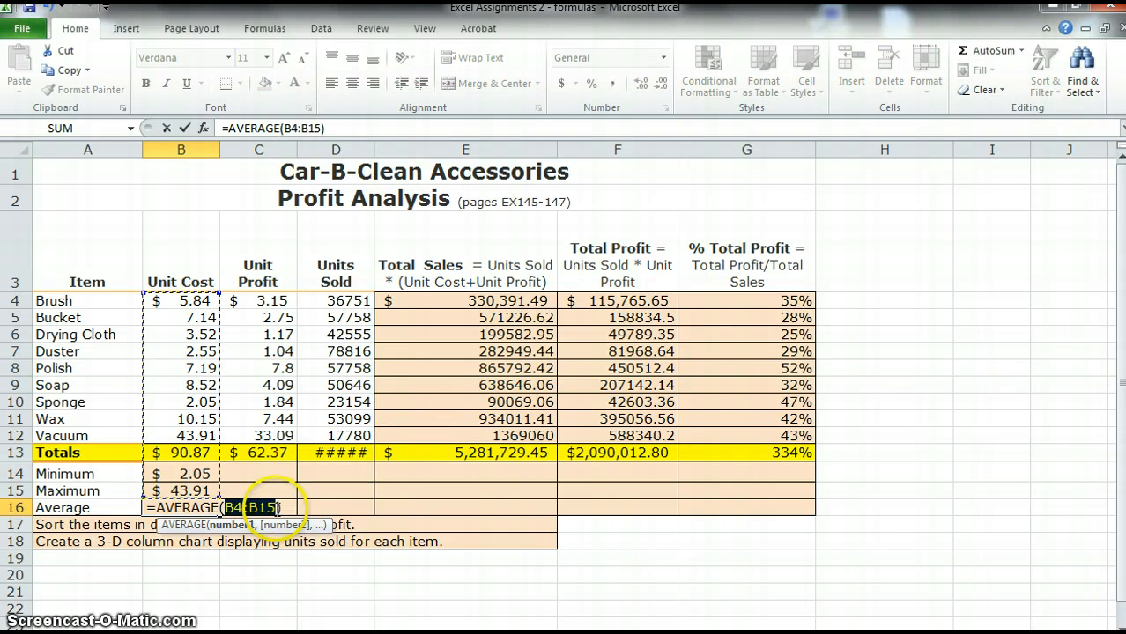
left_click(281, 508)
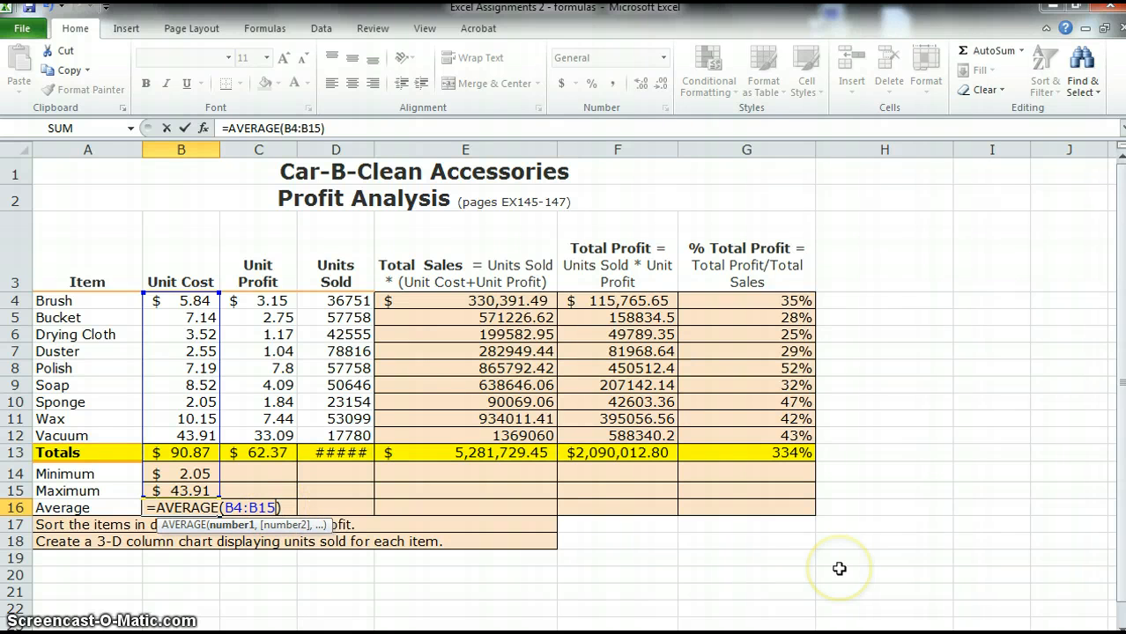
key("BackSpace")
type("2")
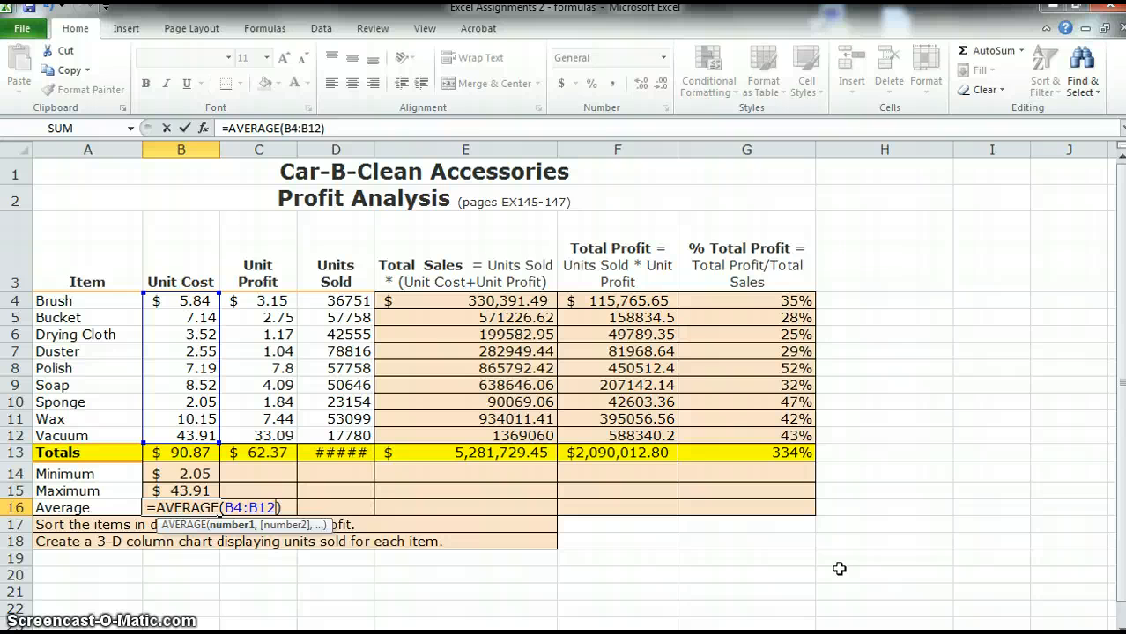
key("Return")
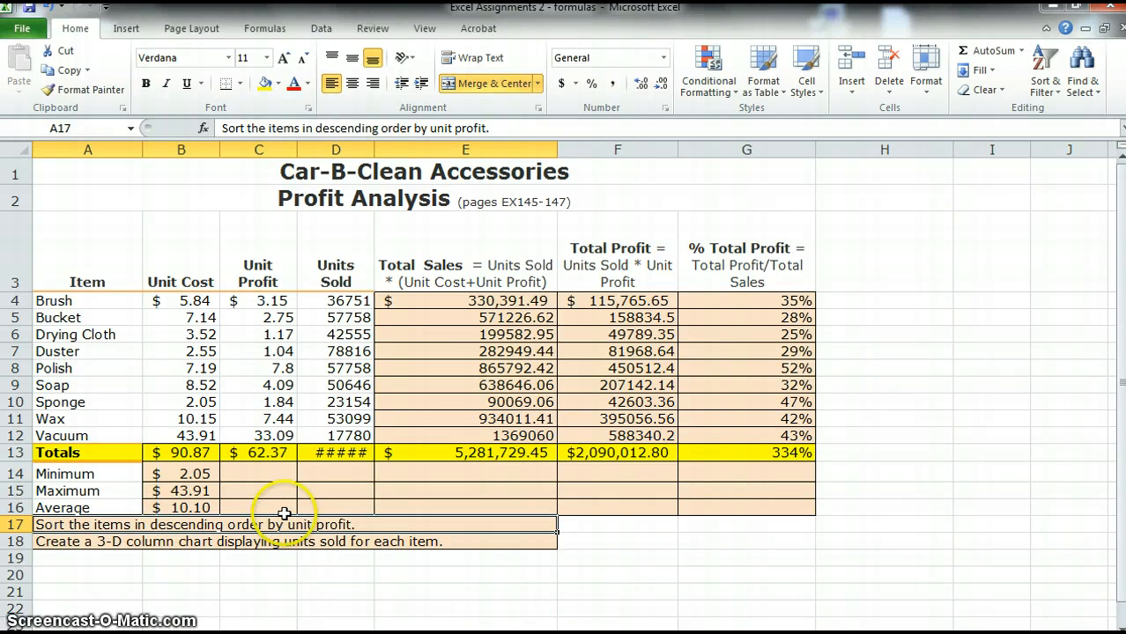
Fill the MIN formula from B14 across through E14 and the MAX formula from B15 across through F15
left_click(181, 494)
left_click(189, 510)
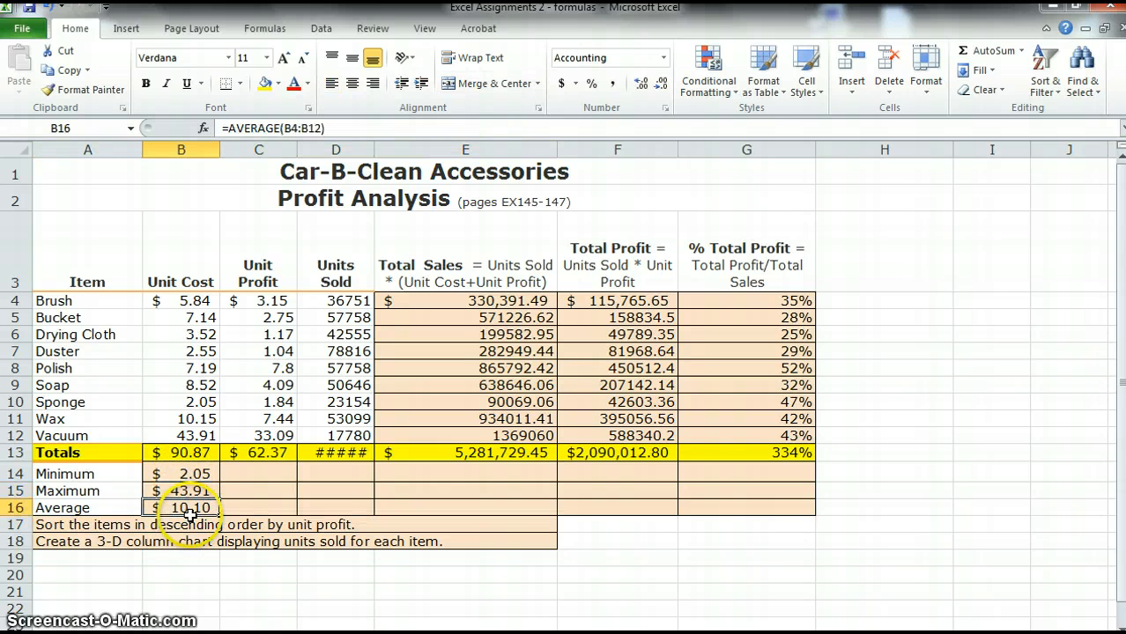
left_click(205, 474)
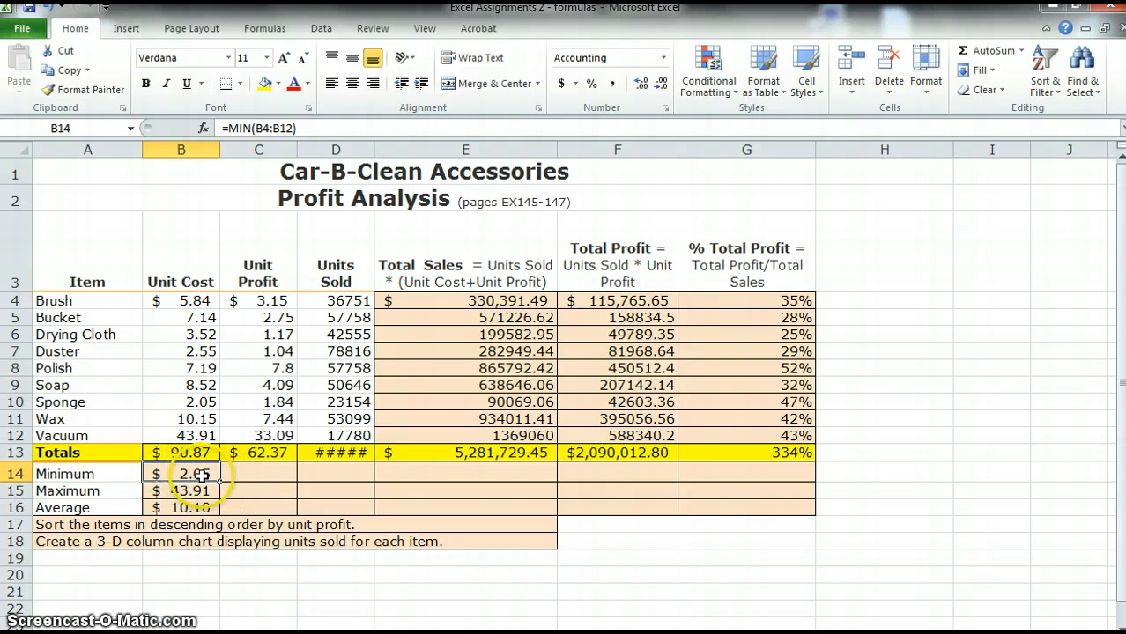
left_click_drag(220, 483, 539, 483)
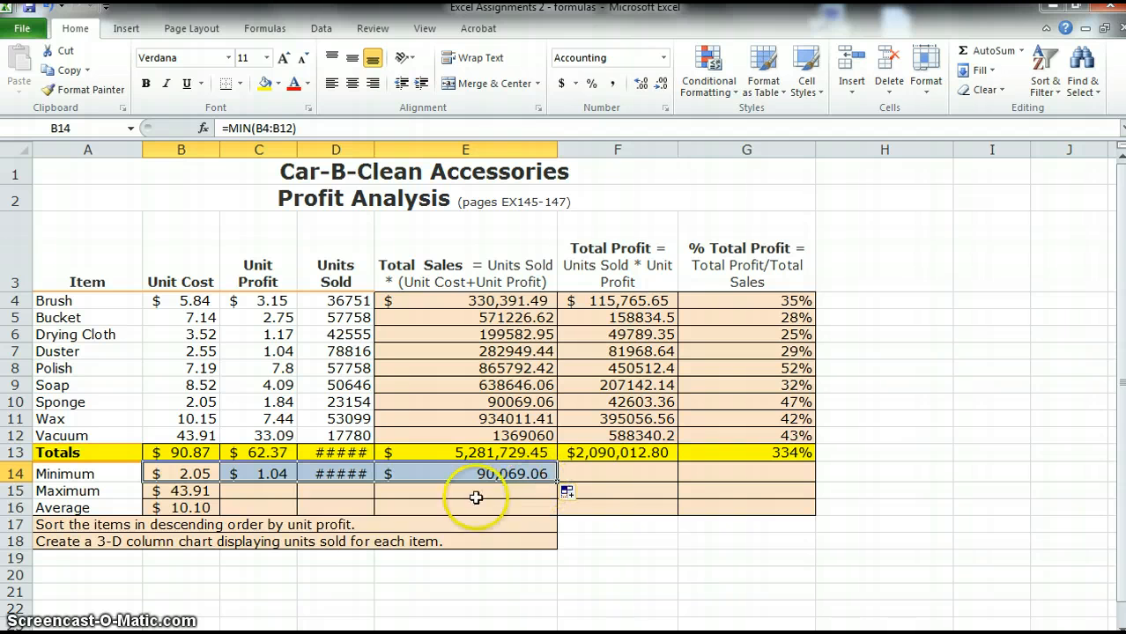
left_click(184, 495)
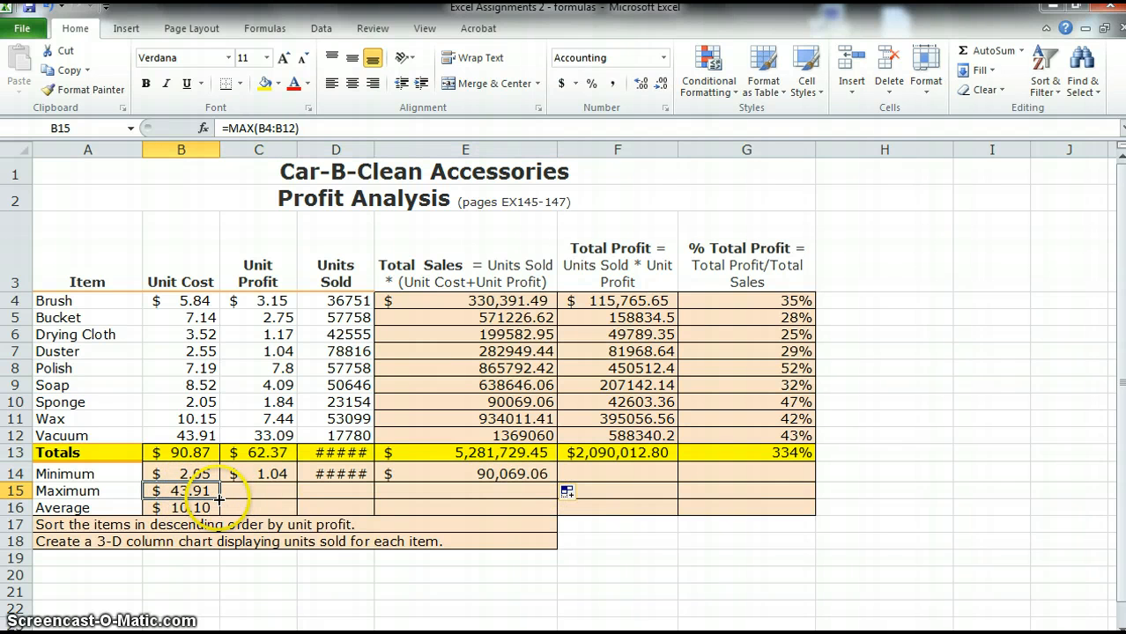
left_click_drag(218, 500, 652, 498)
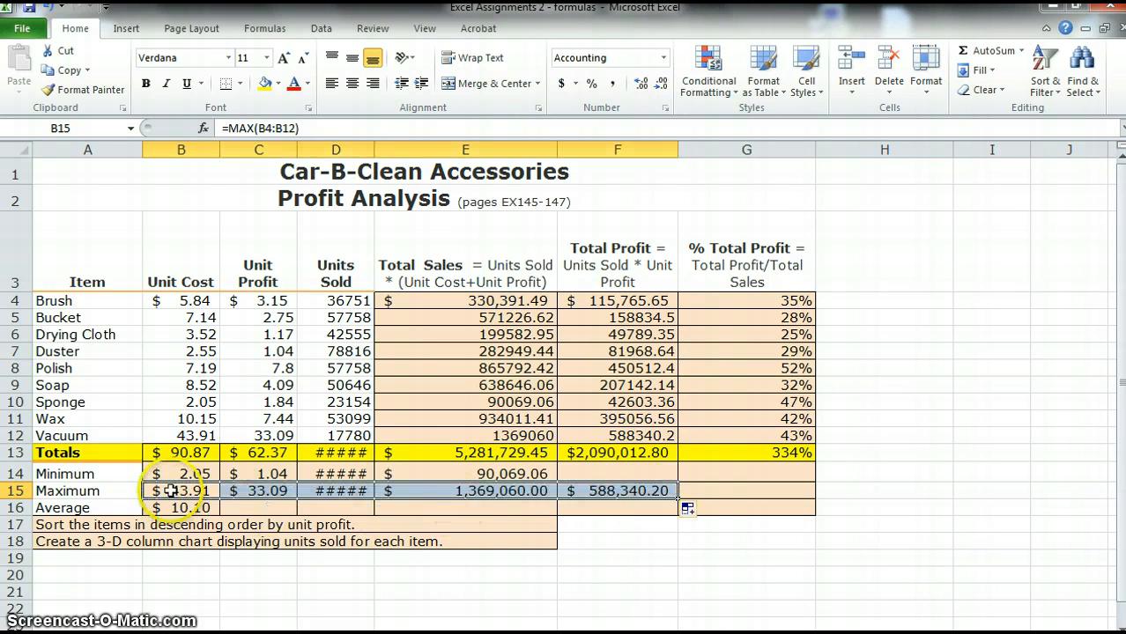
Copy the minimum formula from E14 into F14
left_click(521, 476)
key("ctrl+c")
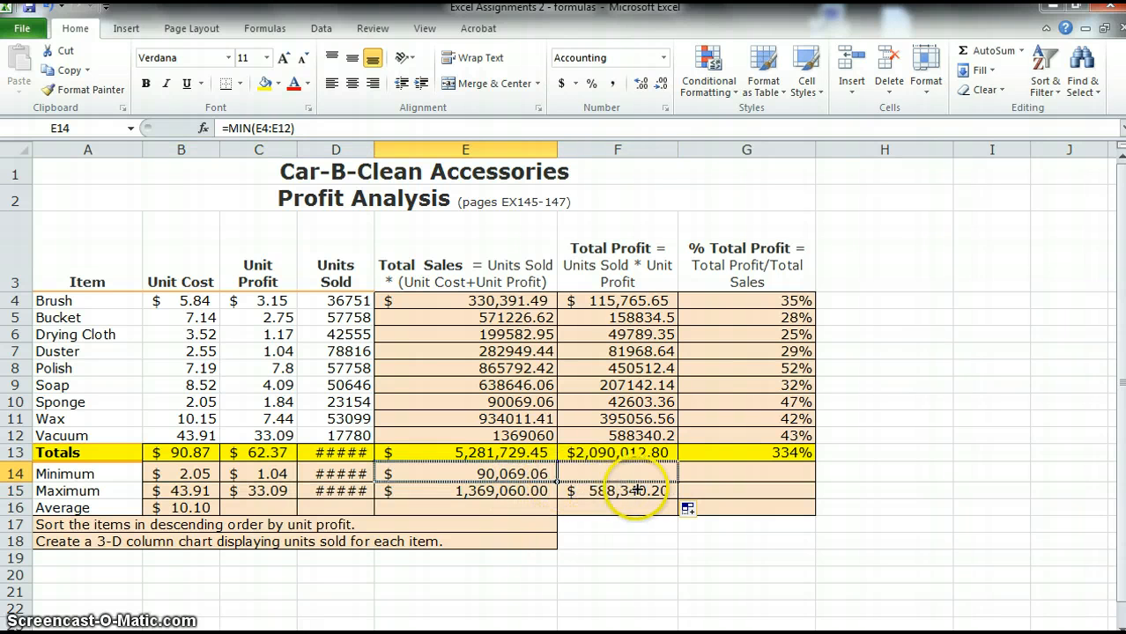
left_click(630, 474)
key("ctrl+v")
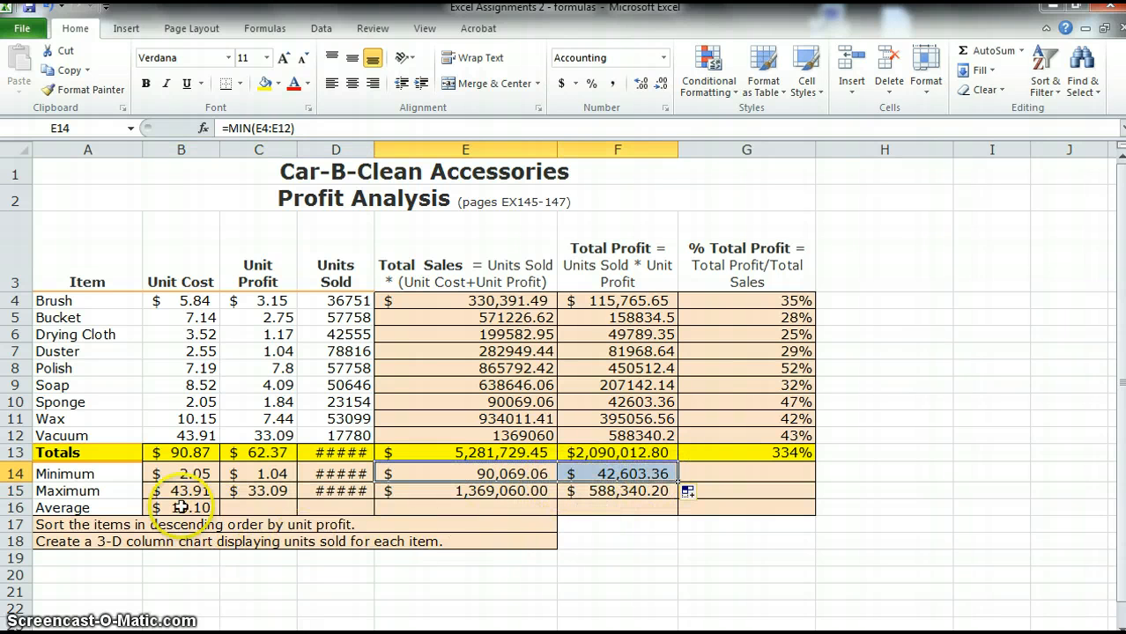
Fill the AVERAGE formula from B16 across through F16 and widen column D so its values display
left_click(180, 507)
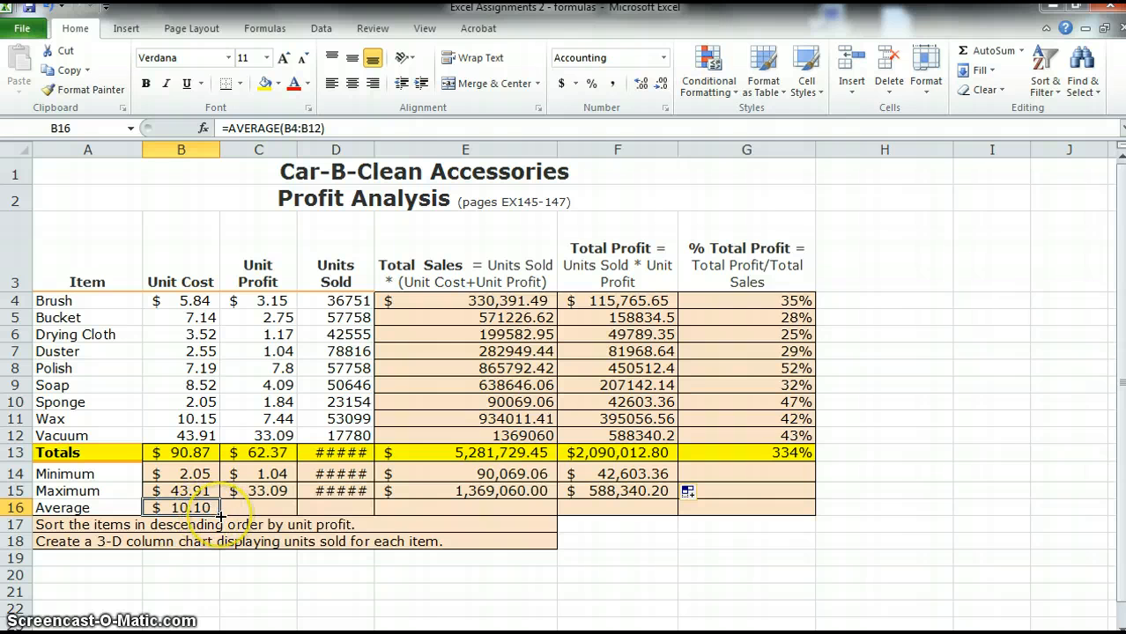
left_click_drag(220, 514, 691, 517)
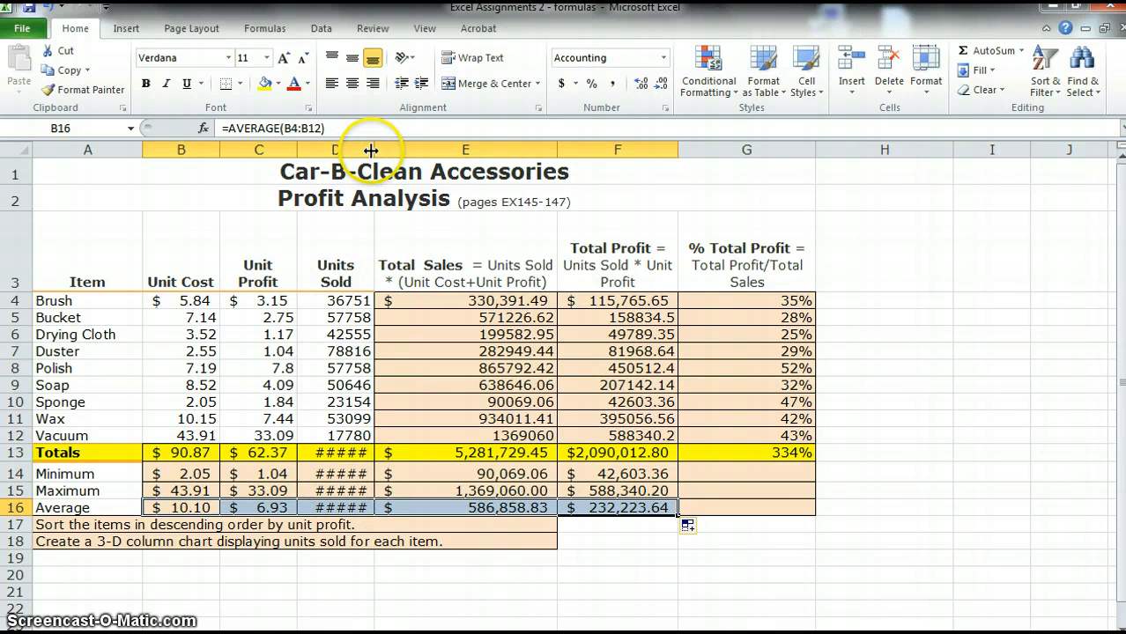
left_click_drag(370, 150, 404, 149)
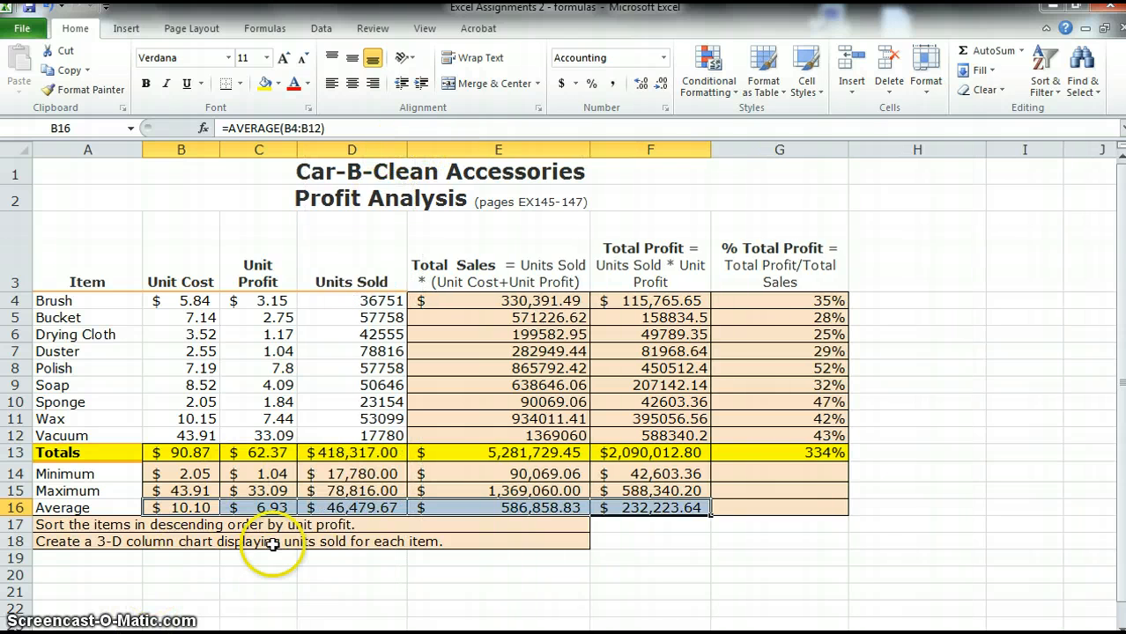
left_click(793, 476)
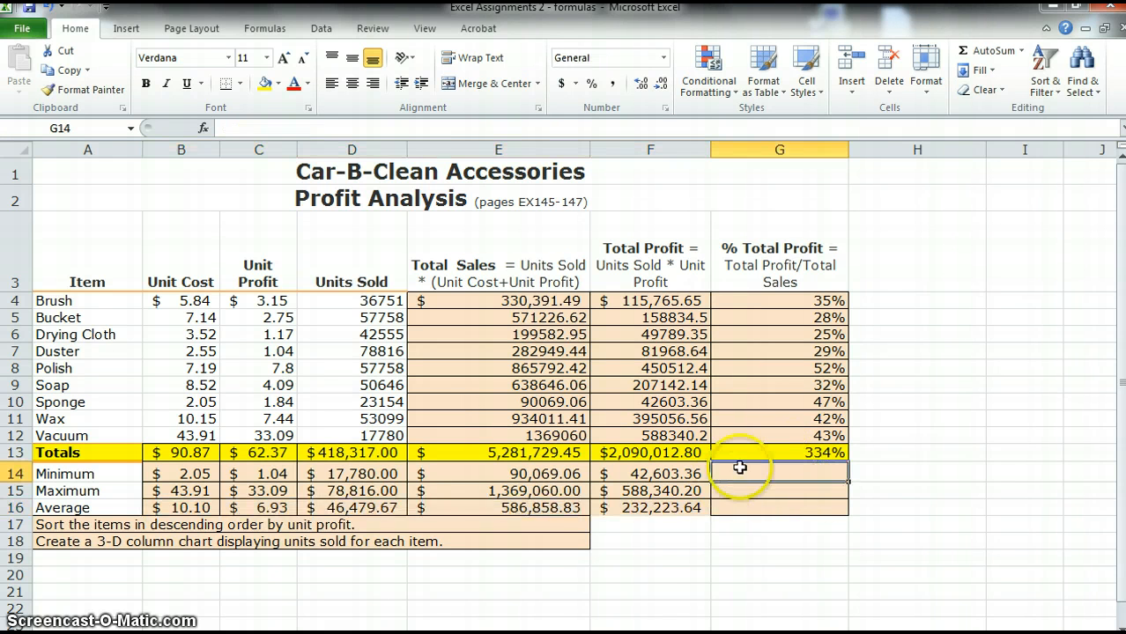
left_click(827, 450)
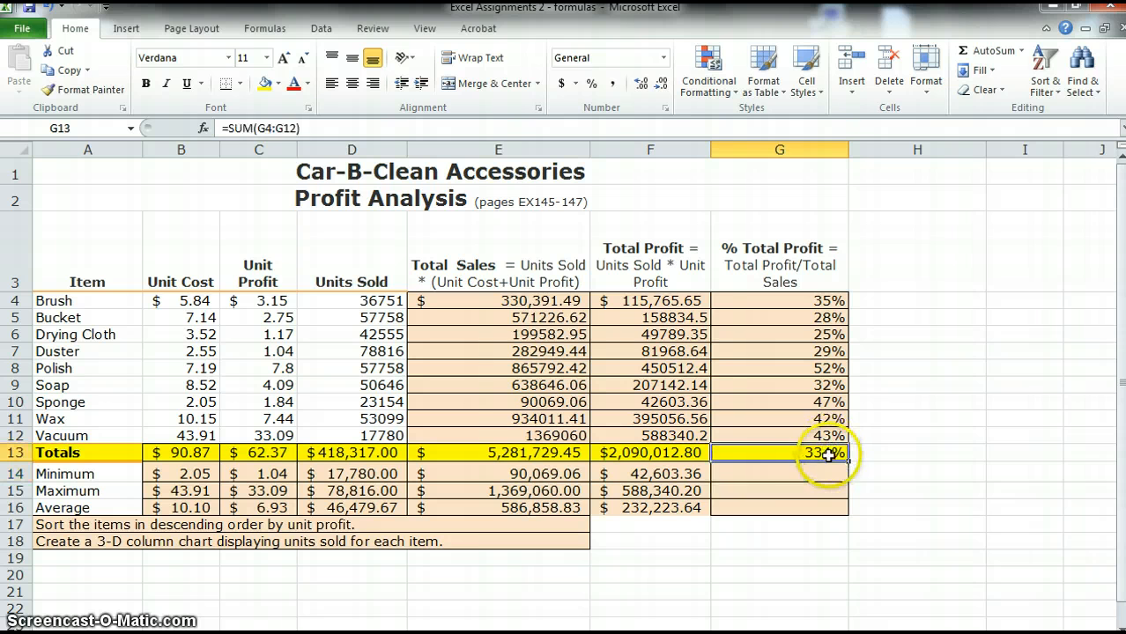
left_click(693, 476)
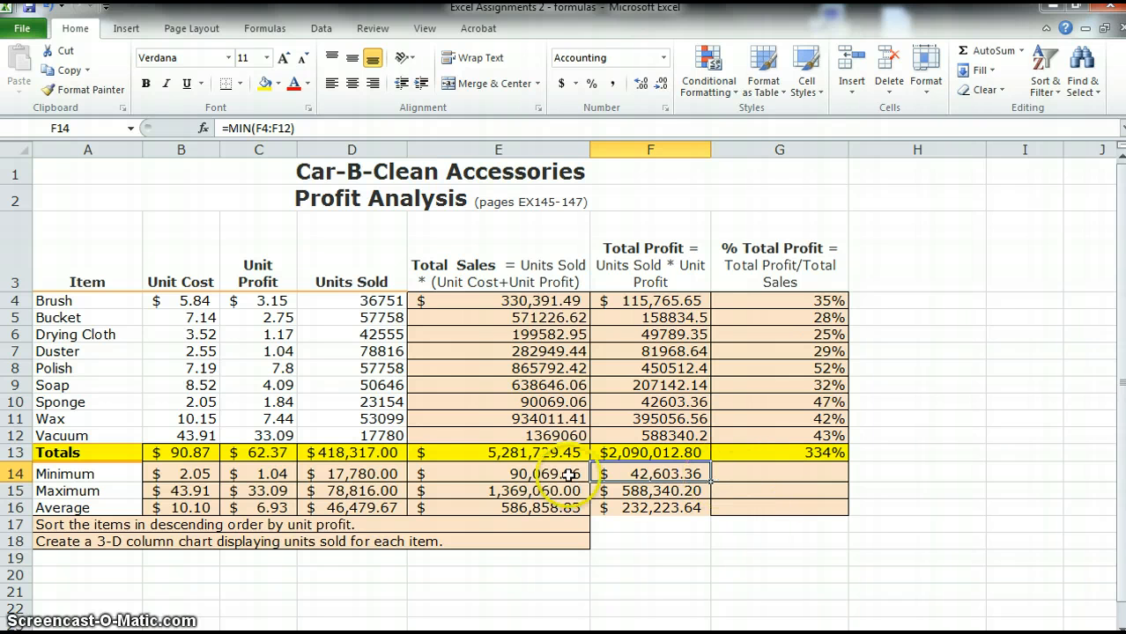
left_click(106, 574)
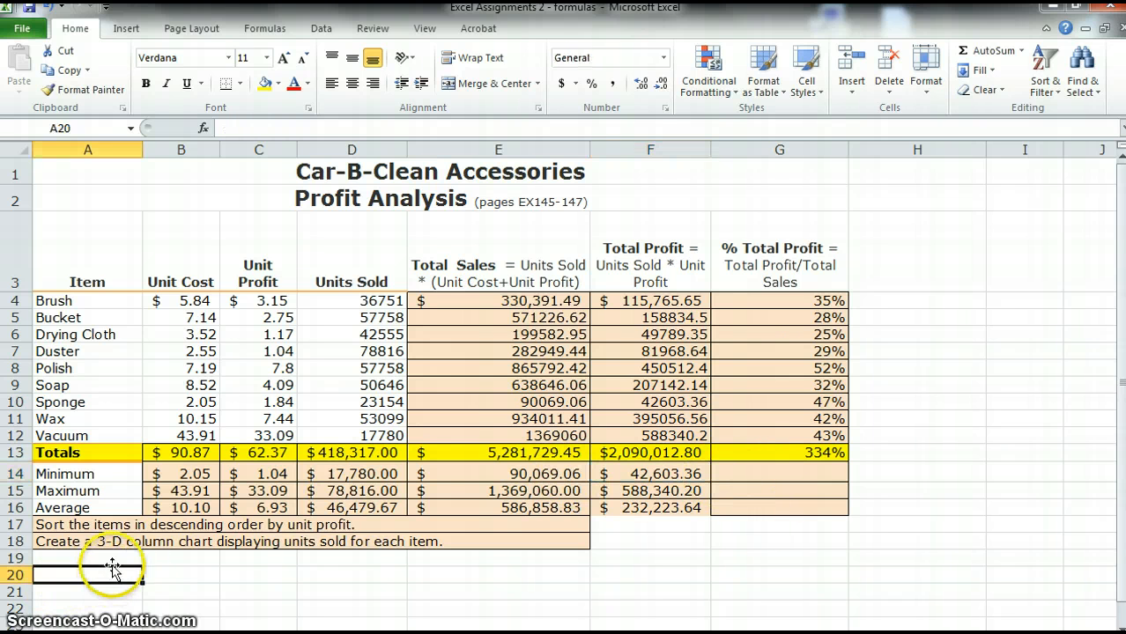
left_click(148, 557)
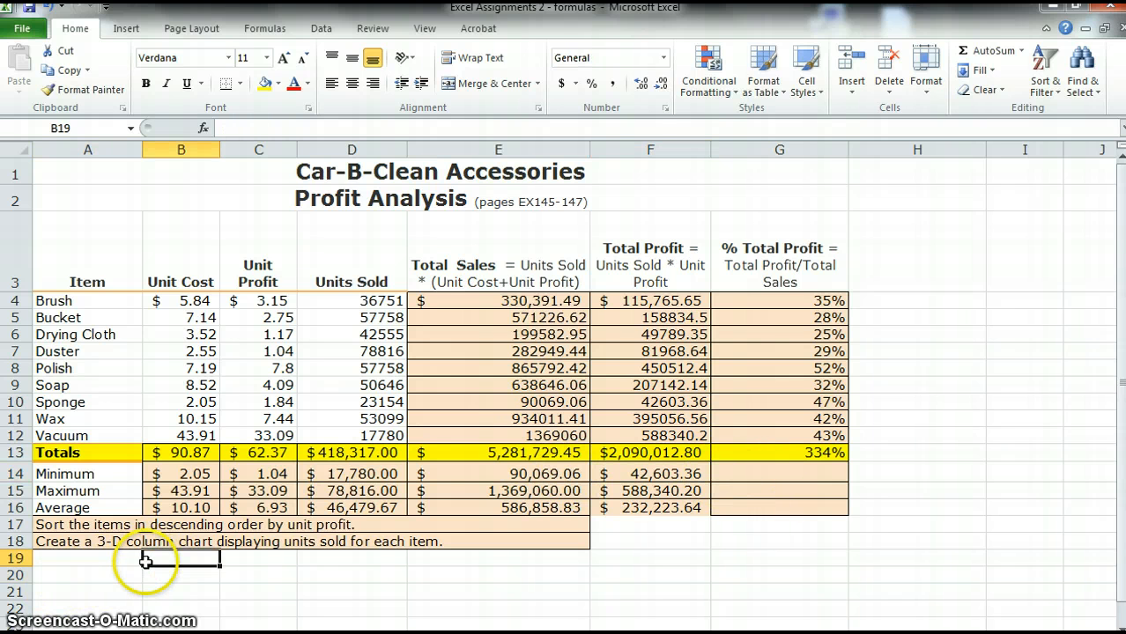
left_click(54, 558)
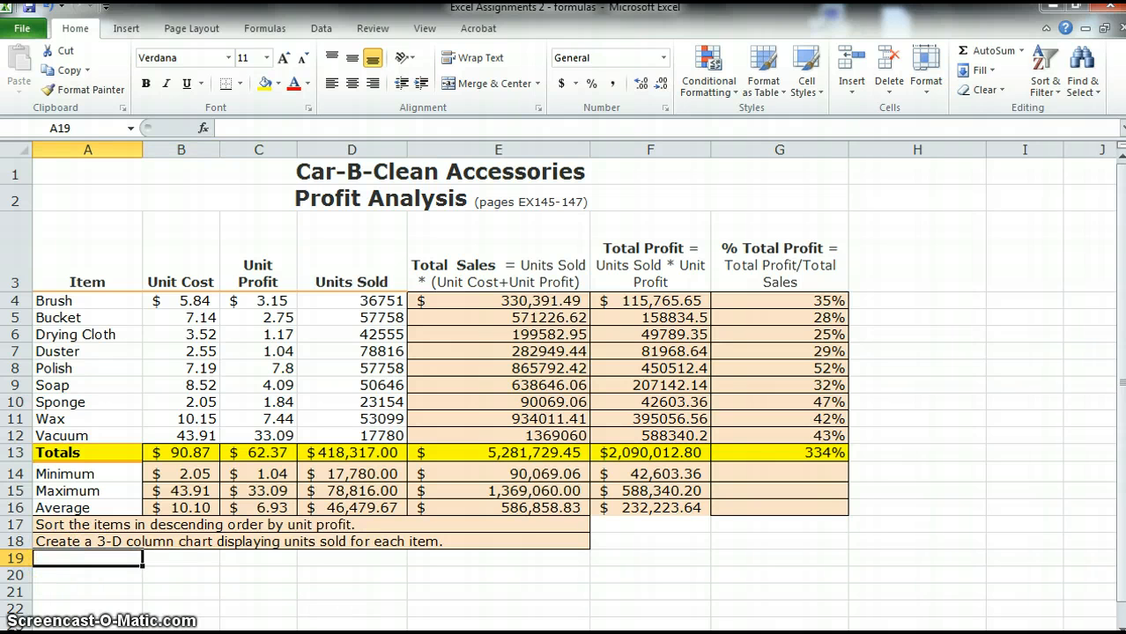